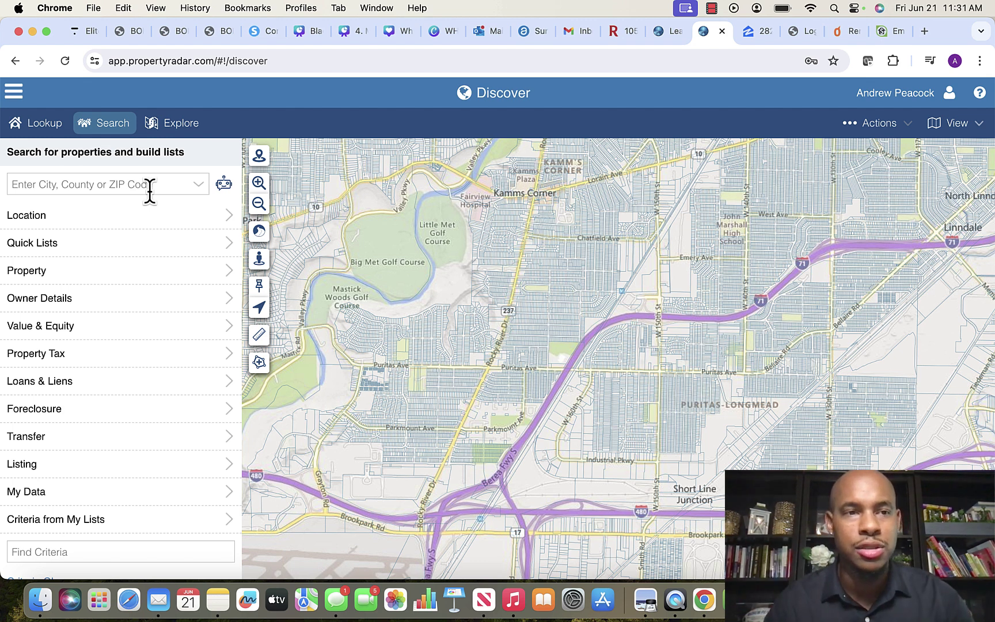
- Start a new dynamic list from the My Lists page
{"action": "left_click", "coordinate": [12, 93]}
{"action": "left_click", "coordinate": [64, 162]}
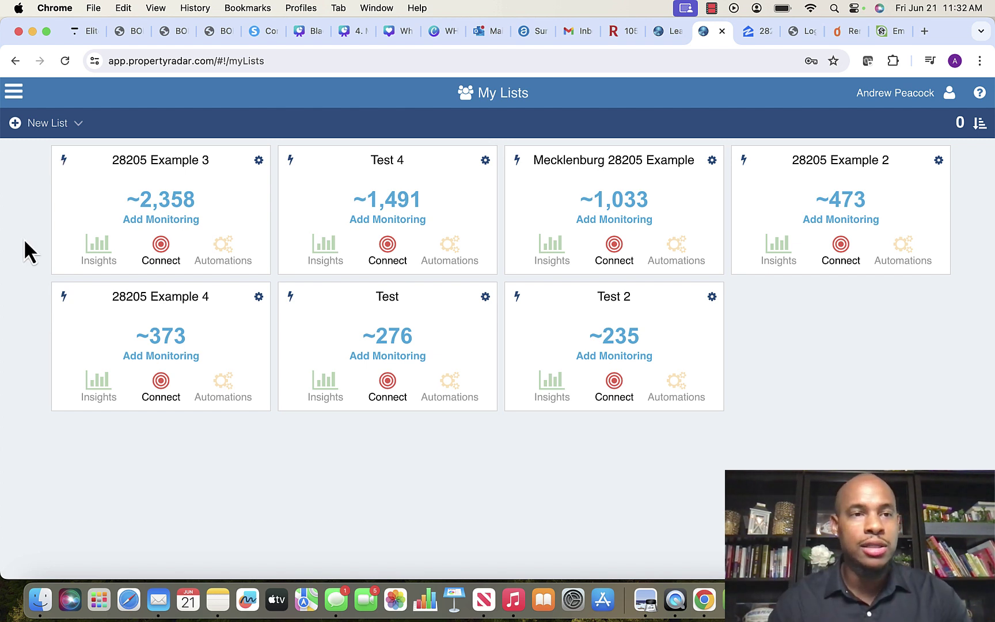
{"action": "left_click", "coordinate": [43, 125]}
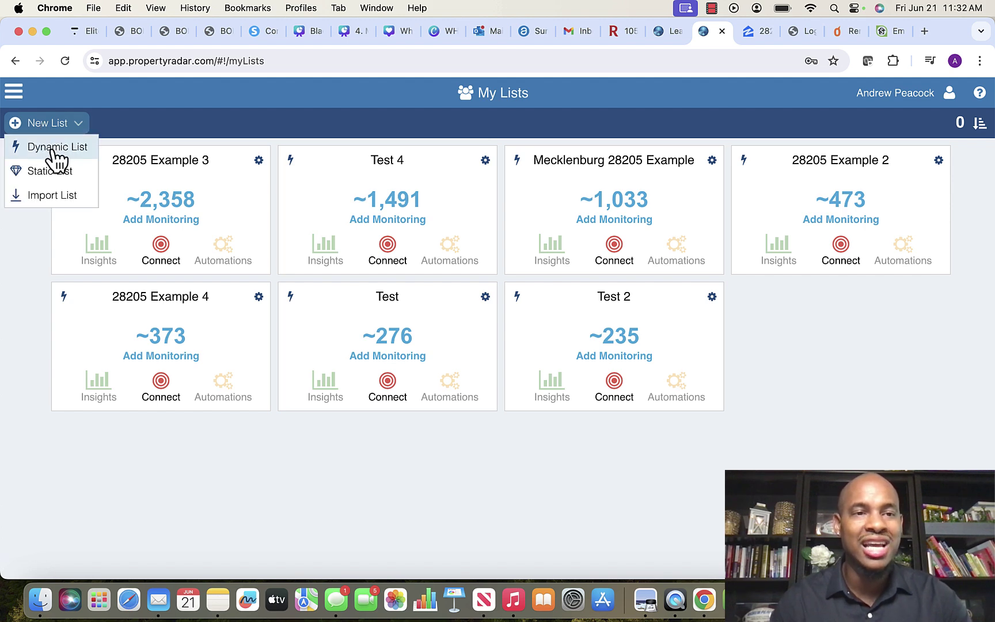
{"action": "left_click", "coordinate": [53, 151]}
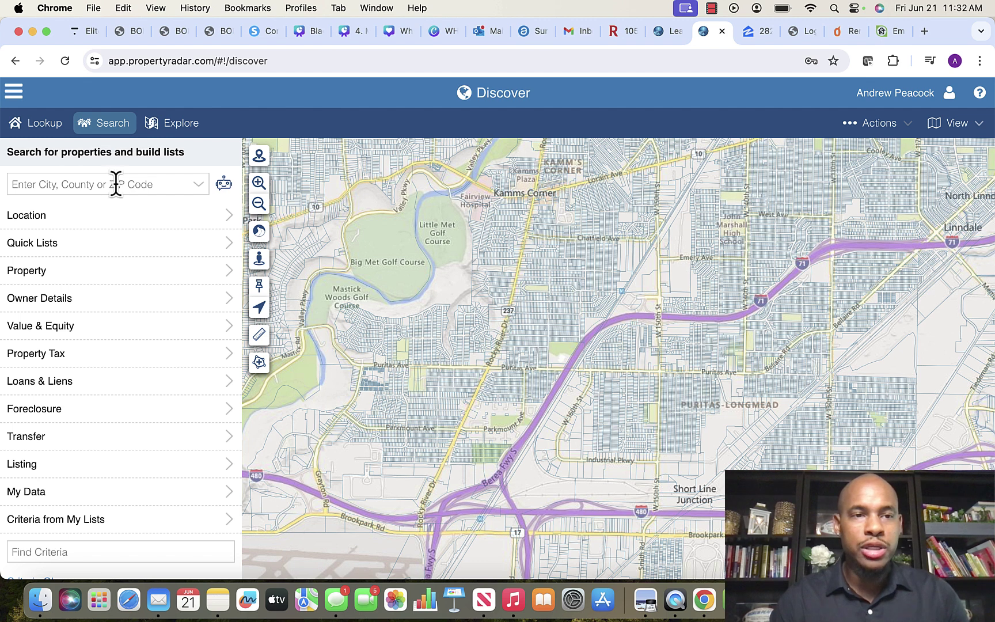
- Add a ZIP 28215 location criterion to the search, matching 24,748 properties
{"action": "left_click", "coordinate": [78, 184]}
{"action": "type", "text": "2"}
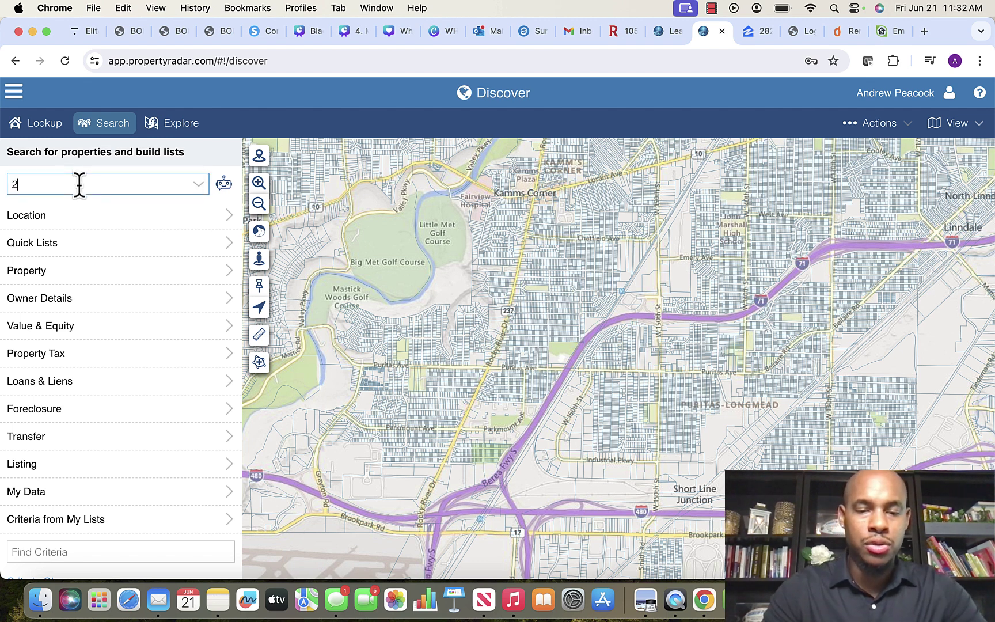
{"action": "type", "text": "8215"}
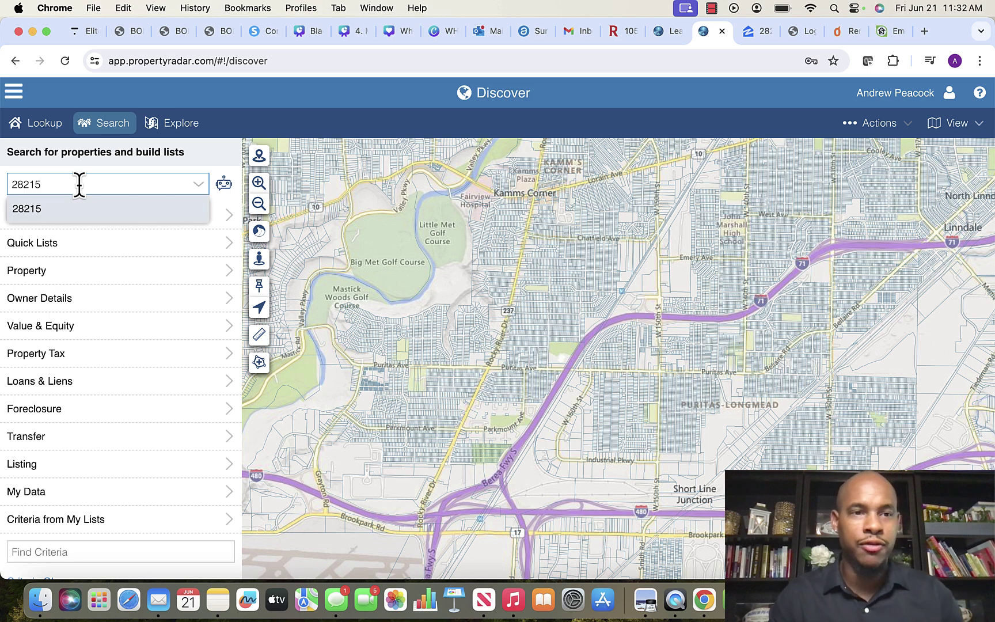
{"action": "left_click", "coordinate": [66, 212]}
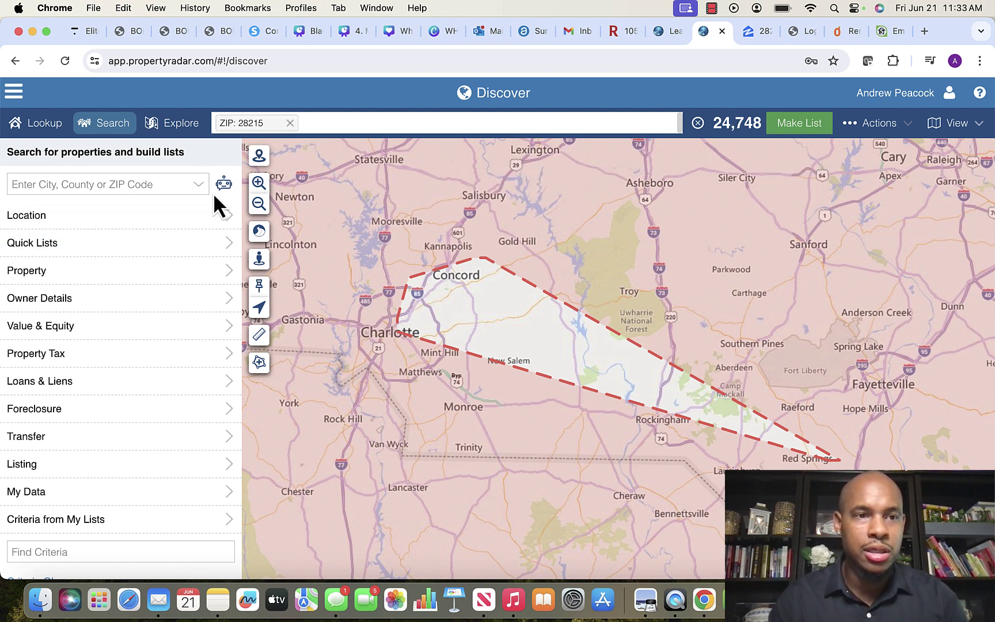
- Add a Single Family property type criterion, leaving 22,535 properties
{"action": "left_click", "coordinate": [66, 280]}
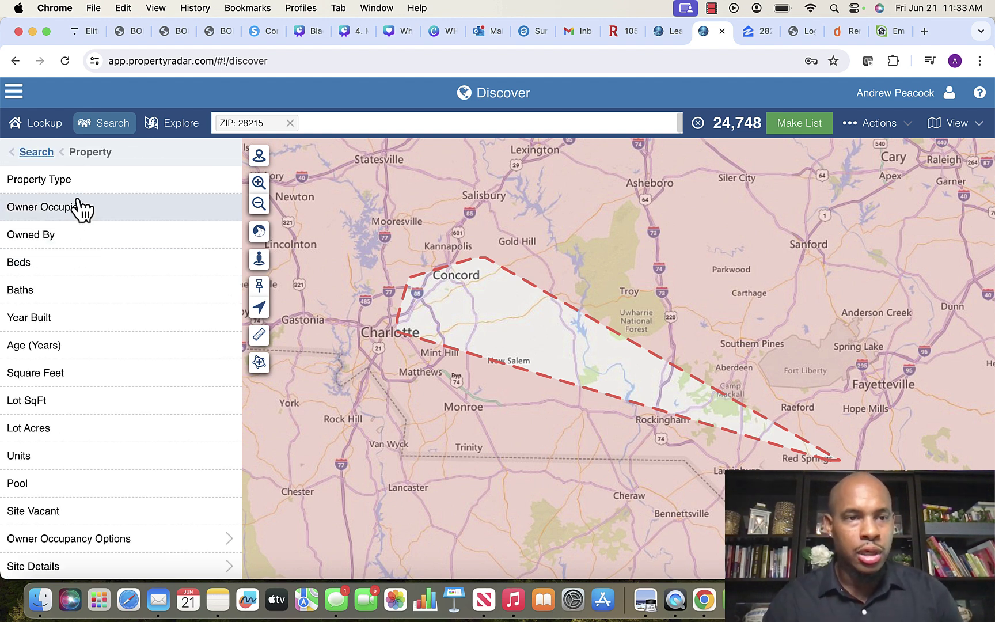
{"action": "left_click", "coordinate": [66, 184]}
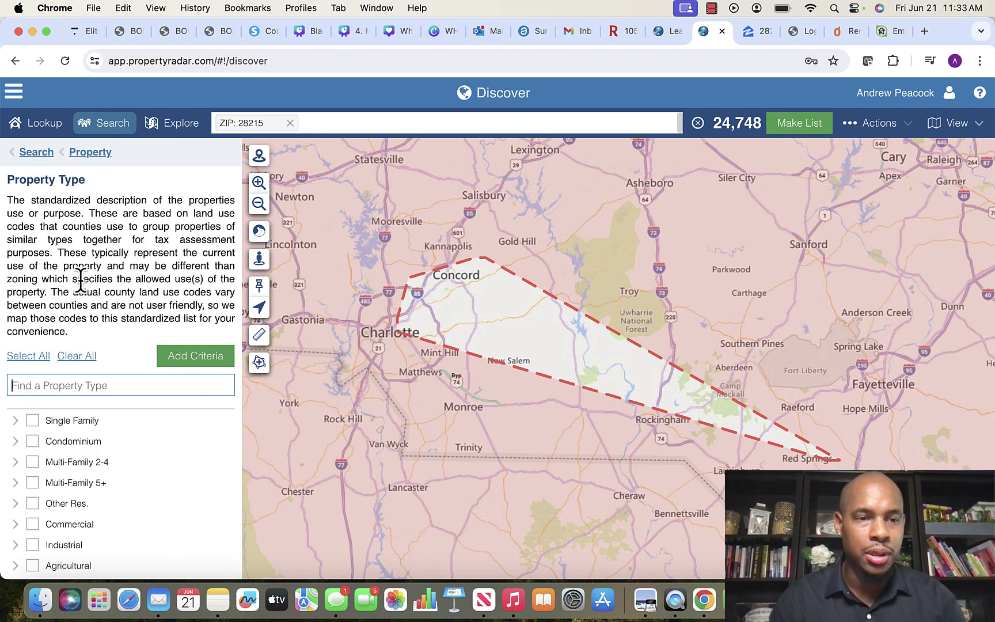
{"action": "left_click", "coordinate": [31, 423]}
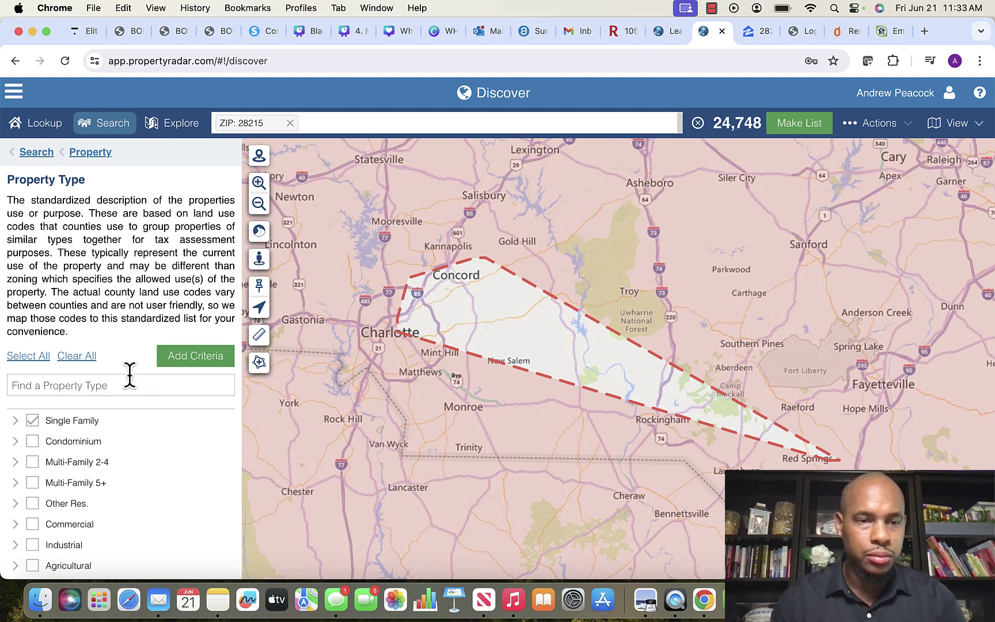
{"action": "left_click", "coordinate": [194, 357]}
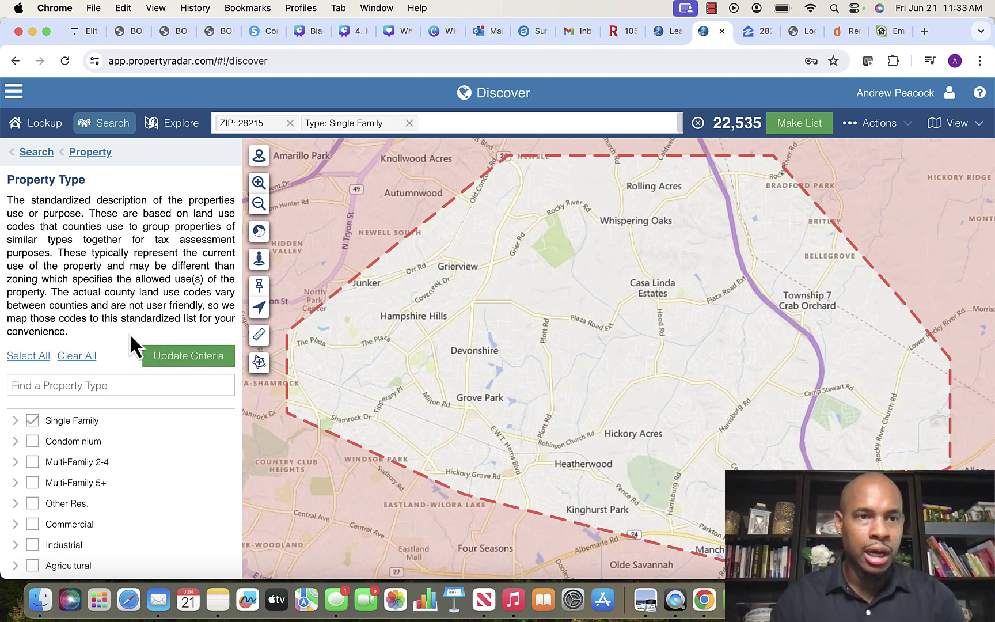
{"action": "left_click", "coordinate": [93, 154]}
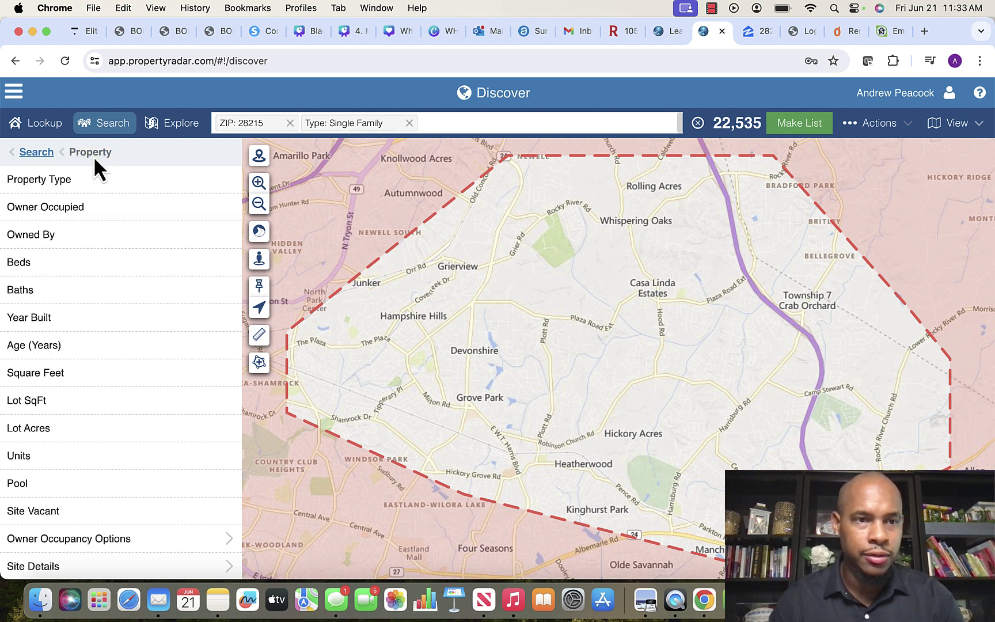
- Add a Beds criterion with a minimum of 1, trimming results to 20,410
{"action": "left_click", "coordinate": [54, 273]}
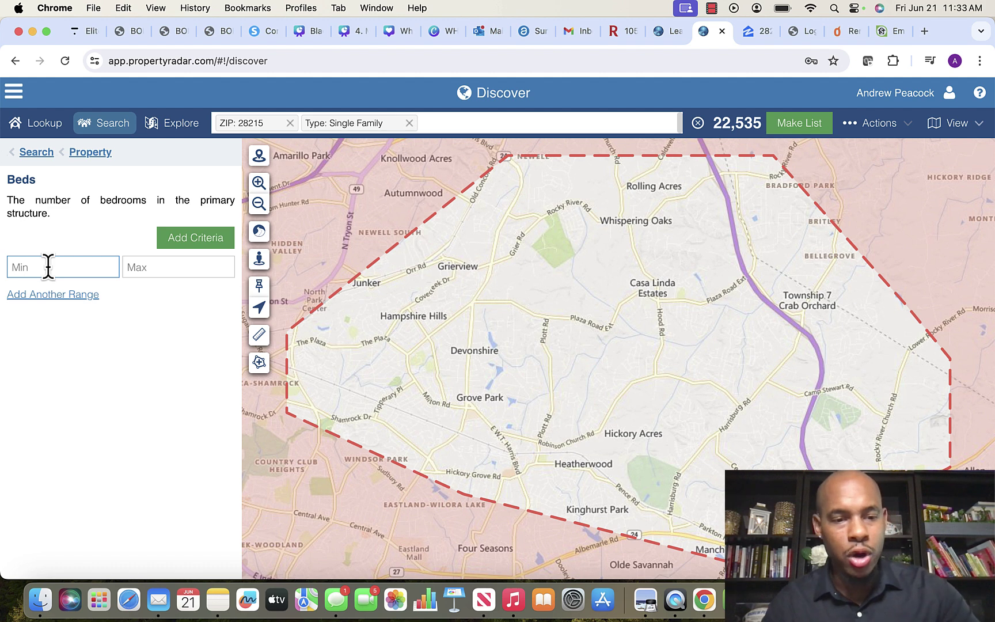
{"action": "left_click", "coordinate": [180, 240]}
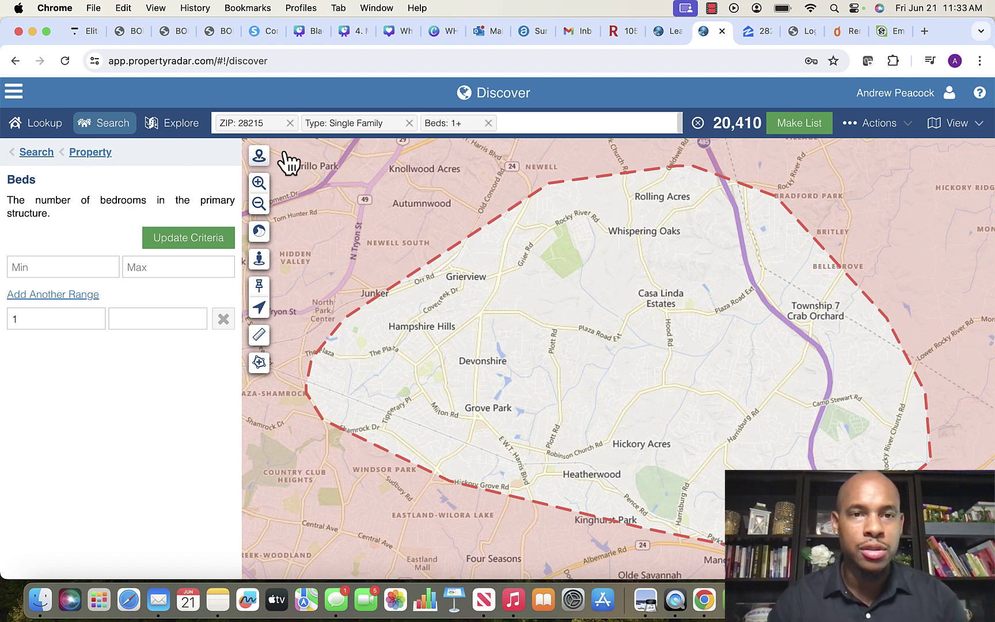
- Add a Year Built criterion with 1980 as the maximum, leaving 5,776 properties
{"action": "left_click", "coordinate": [92, 153]}
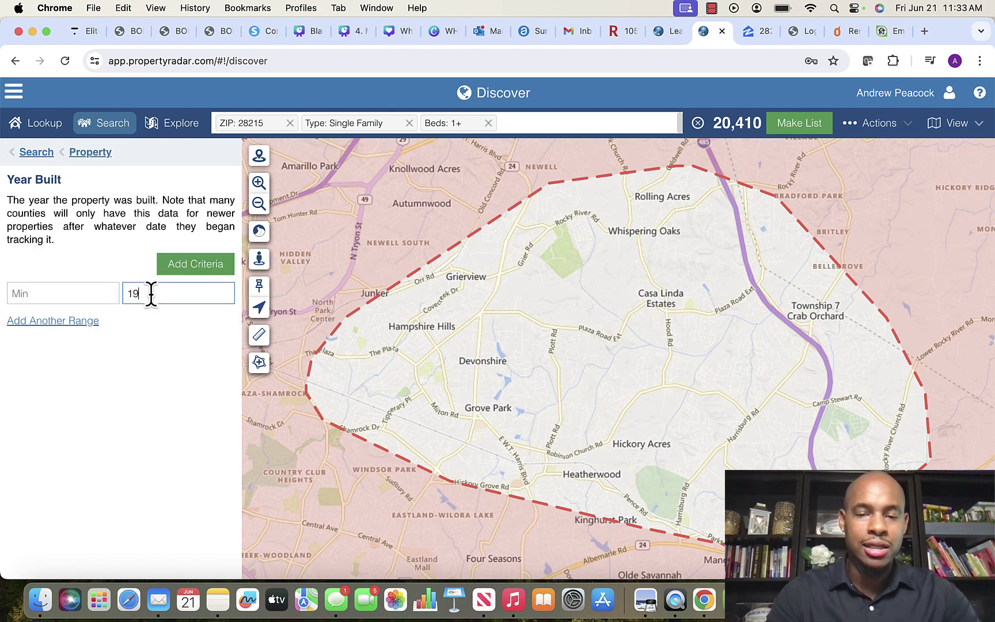
{"action": "left_click", "coordinate": [203, 271]}
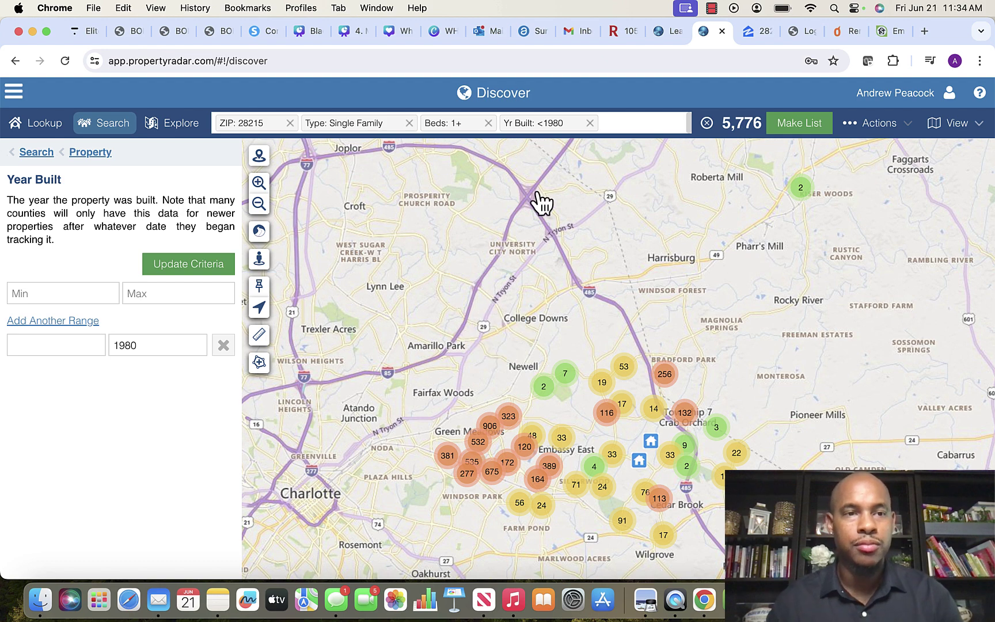
{"action": "left_click", "coordinate": [32, 153]}
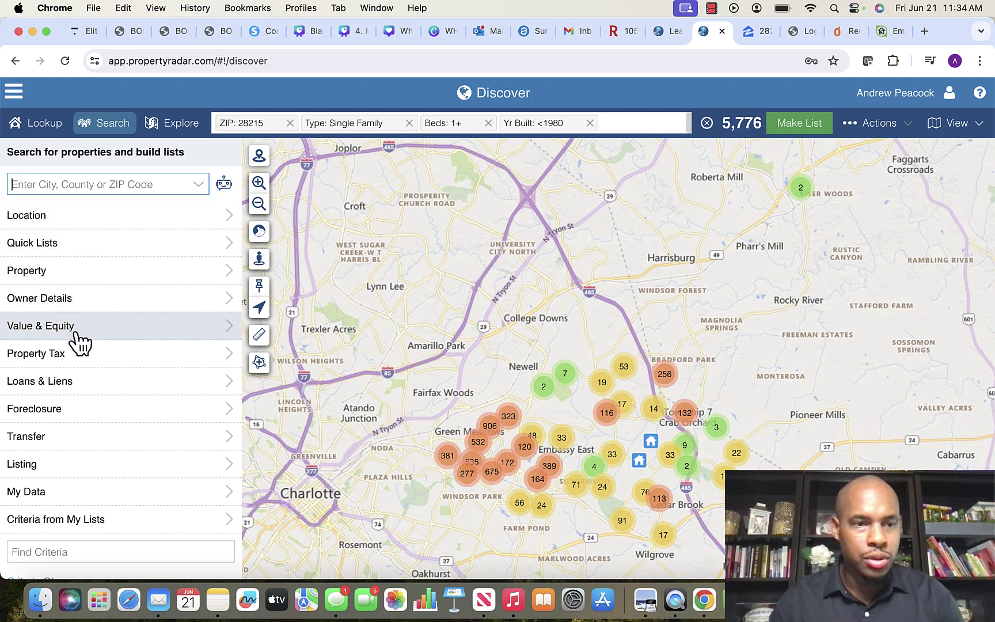
- Add a Property Tax Assessed Value criterion capped at 250000, leaving 2,131 properties
{"action": "left_click", "coordinate": [65, 361]}
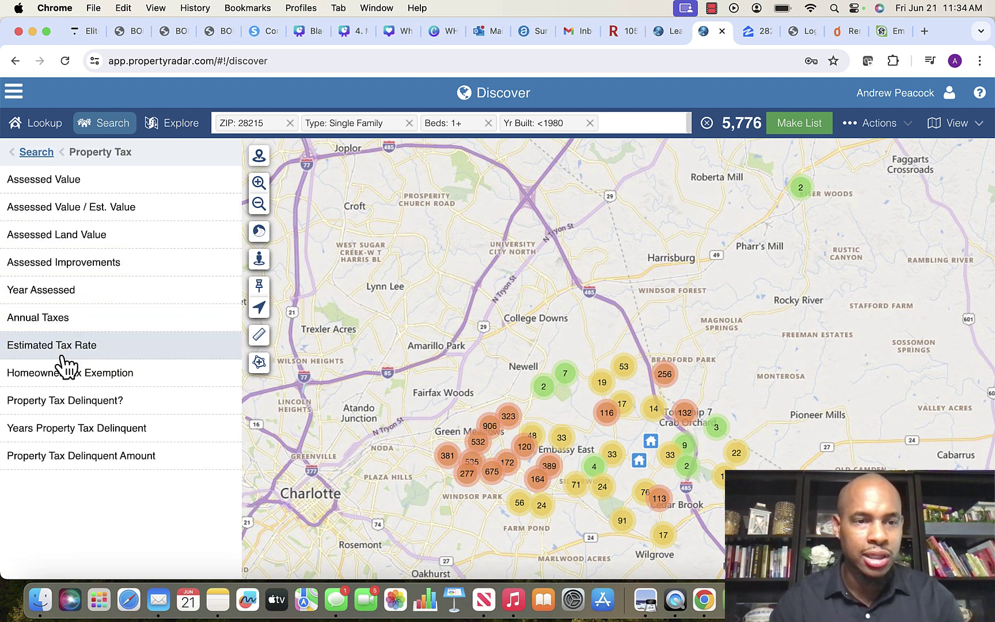
{"action": "left_click", "coordinate": [80, 183]}
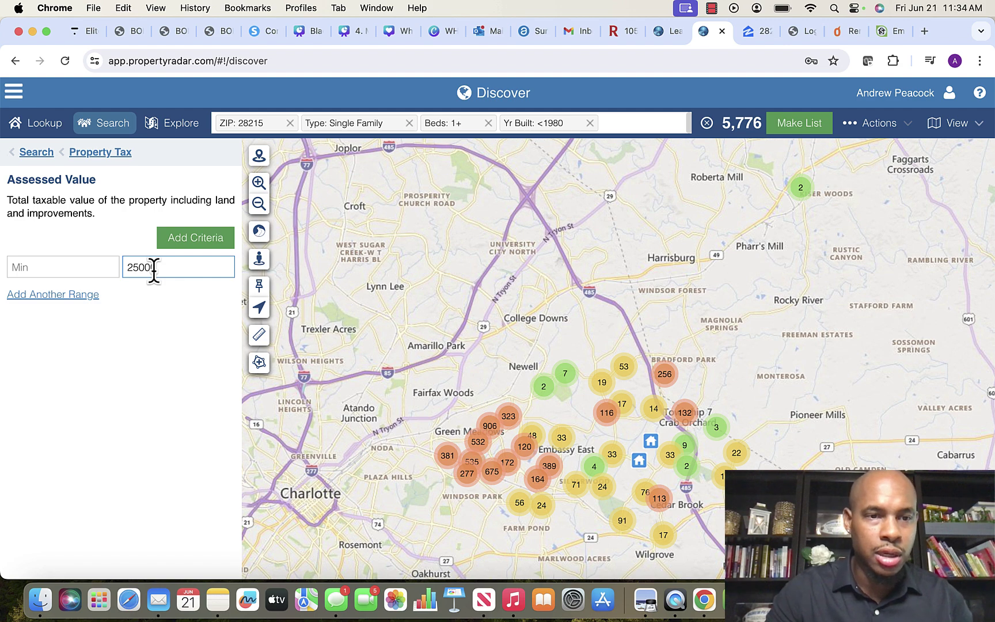
{"action": "left_click", "coordinate": [201, 238]}
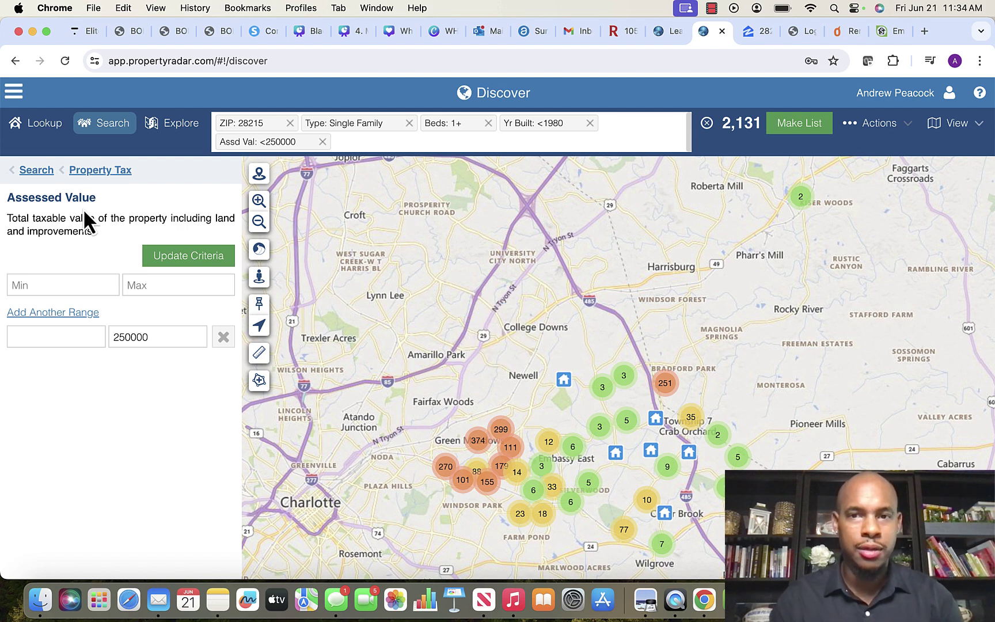
{"action": "left_click", "coordinate": [36, 171]}
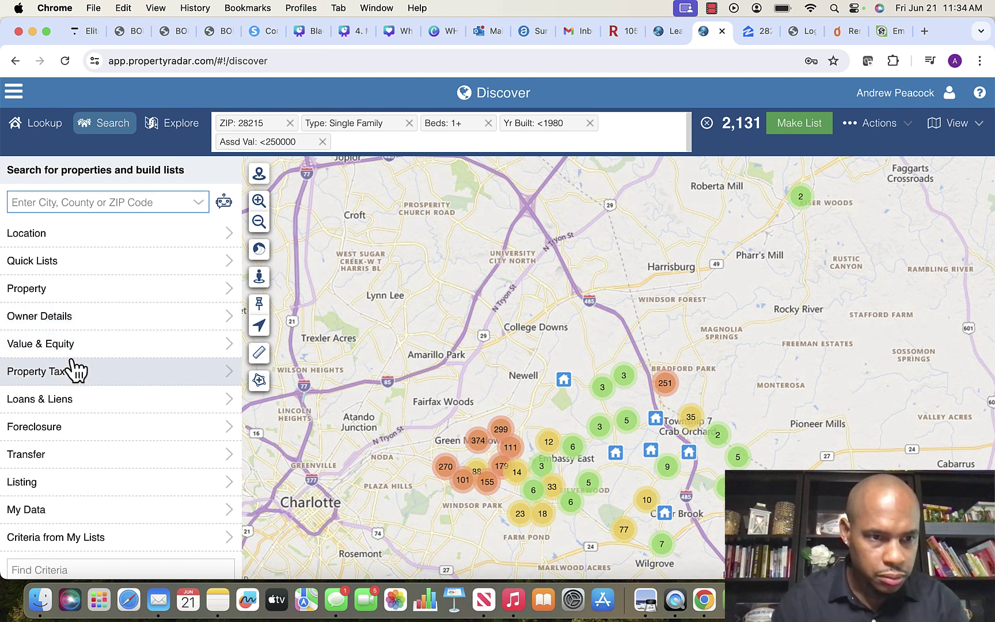
- Bring up the Purchase Date criterion under Transfer > Most Recent Change of Ownership
{"action": "scroll", "coordinate": [78, 412], "scroll_direction": "down", "scroll_amount": 1}
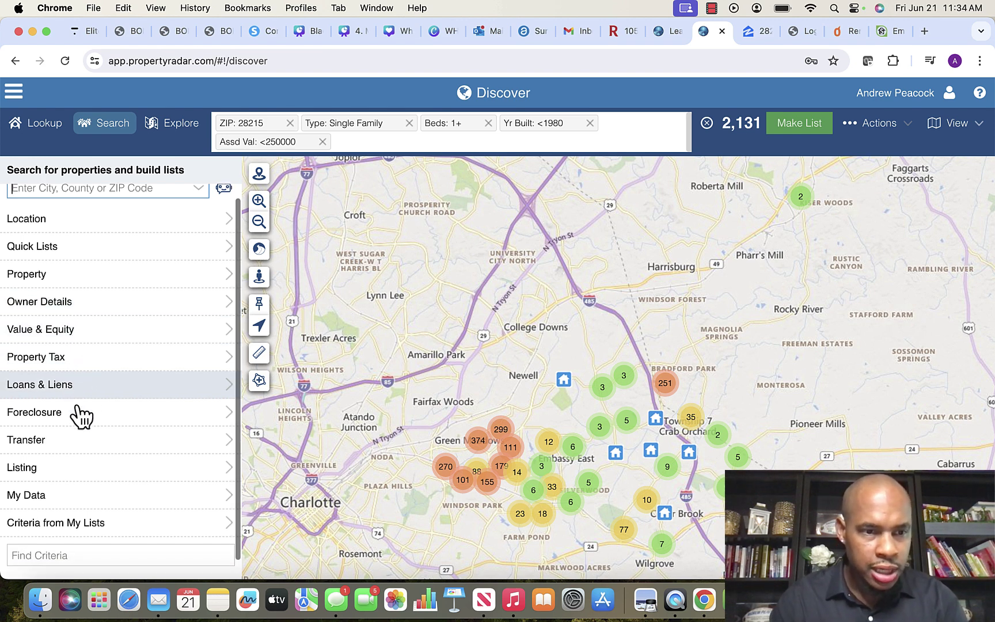
{"action": "left_click", "coordinate": [75, 446]}
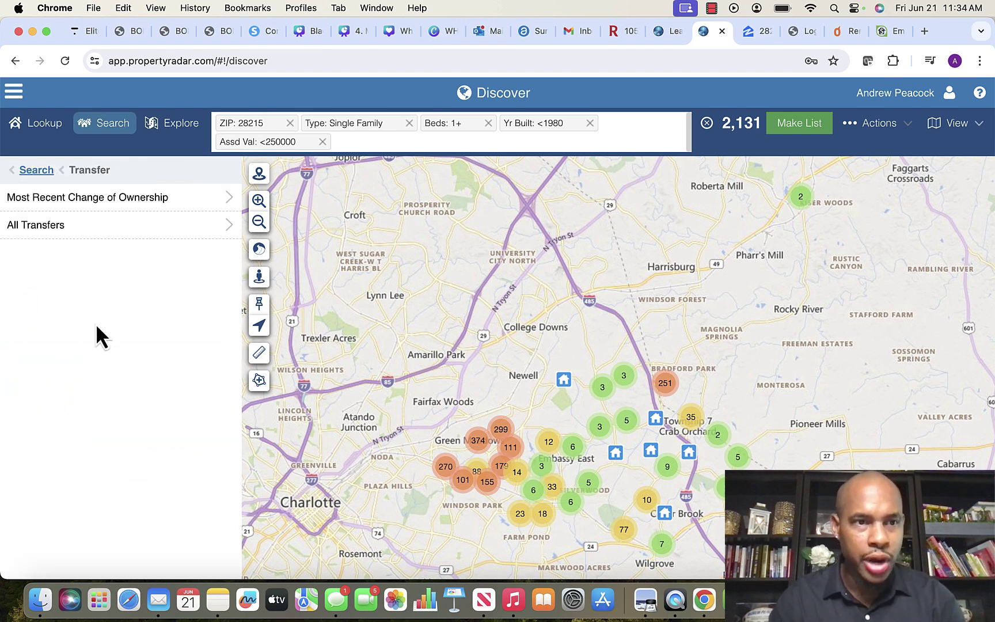
{"action": "left_click", "coordinate": [89, 201]}
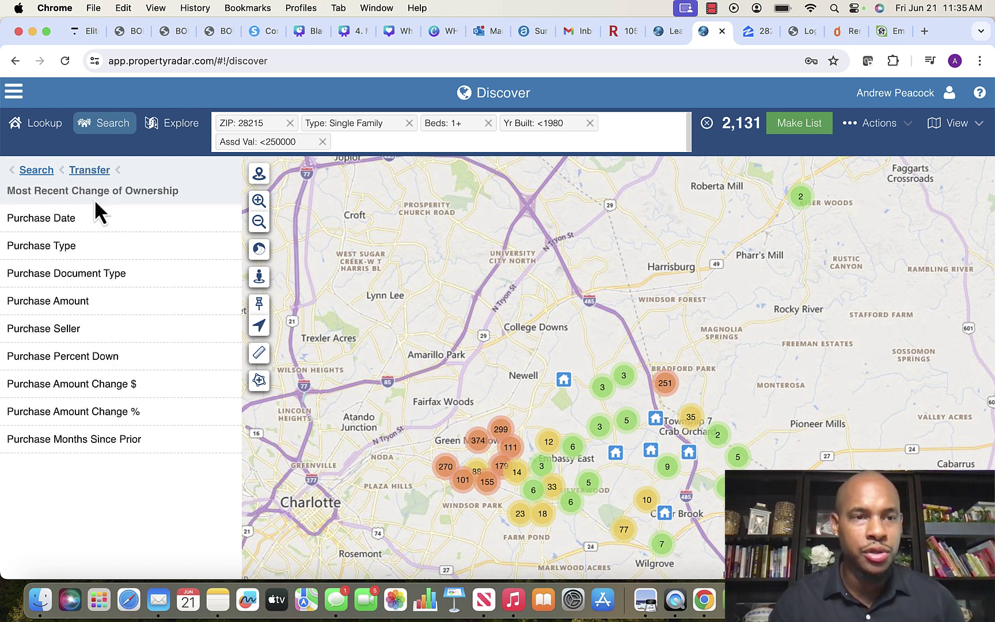
{"action": "left_click", "coordinate": [74, 227]}
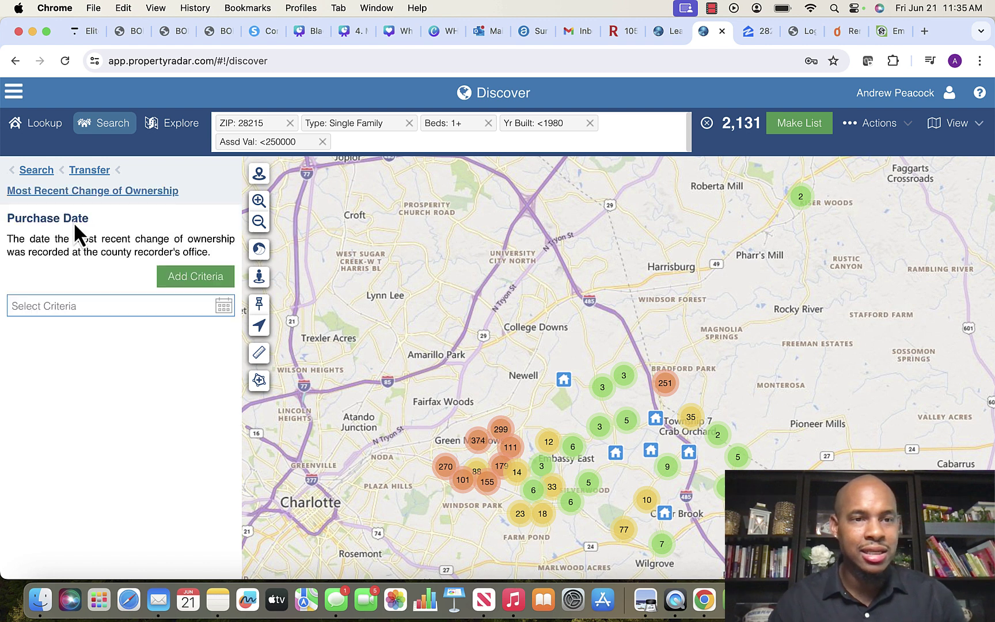
- Set the Purchase Date criterion to on or before 06/21/2014, leaving 1,491 matches
{"action": "left_click", "coordinate": [224, 306]}
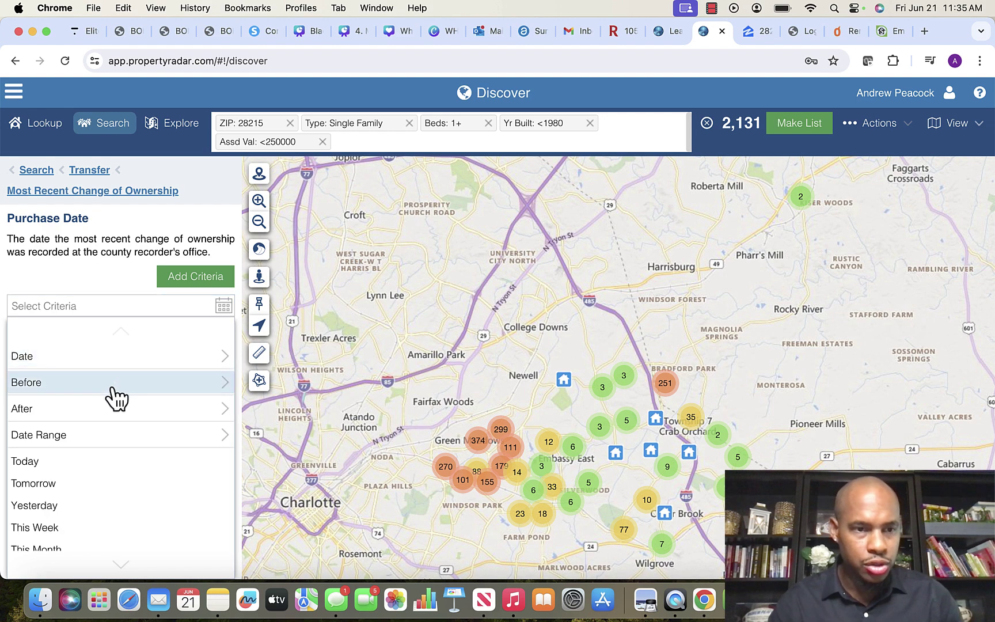
{"action": "mouse_move", "coordinate": [156, 391]}
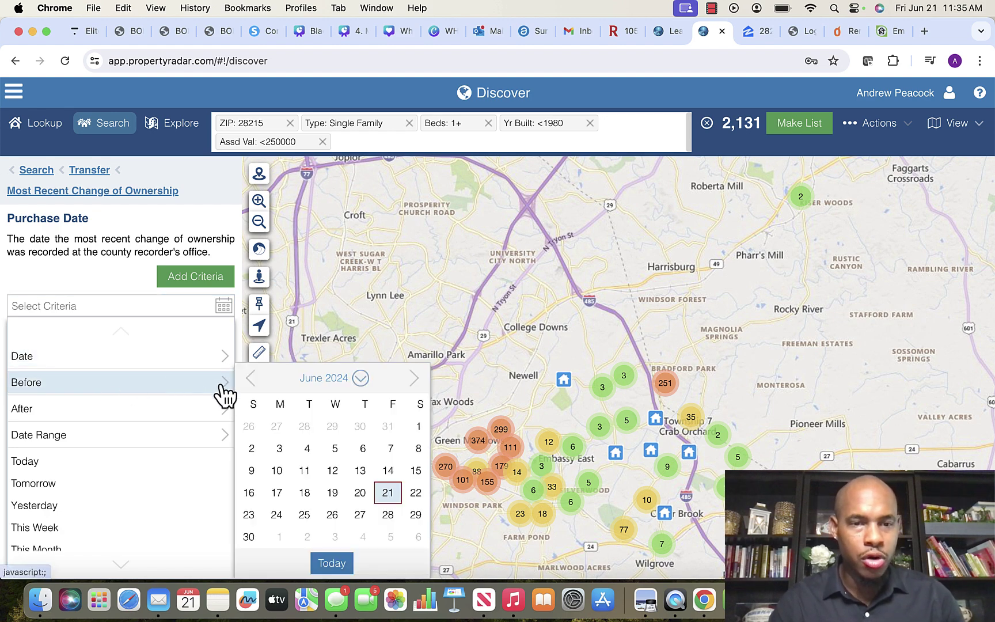
{"action": "left_click", "coordinate": [360, 378]}
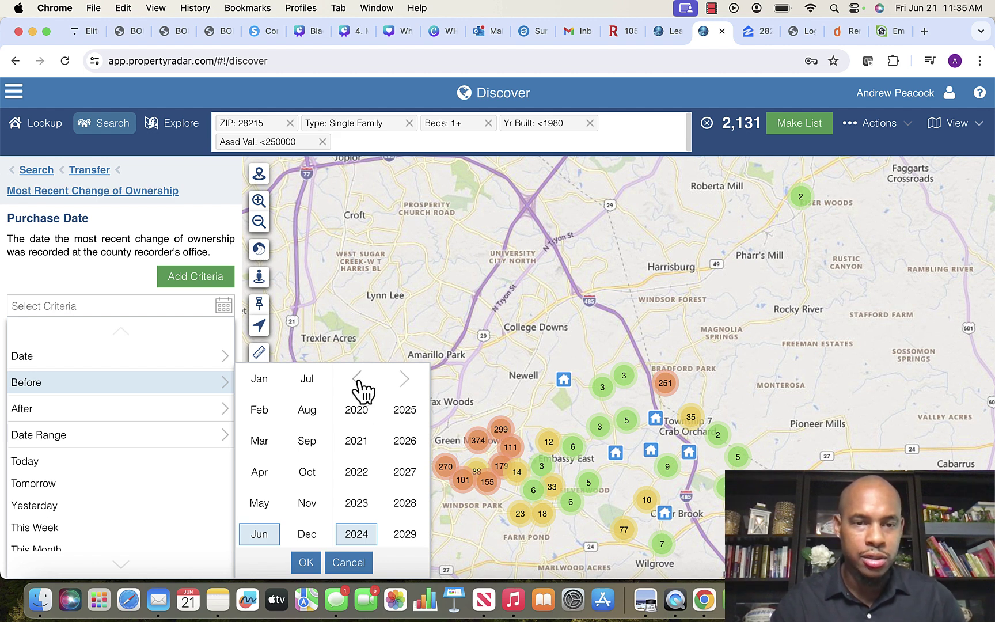
{"action": "left_click", "coordinate": [358, 378]}
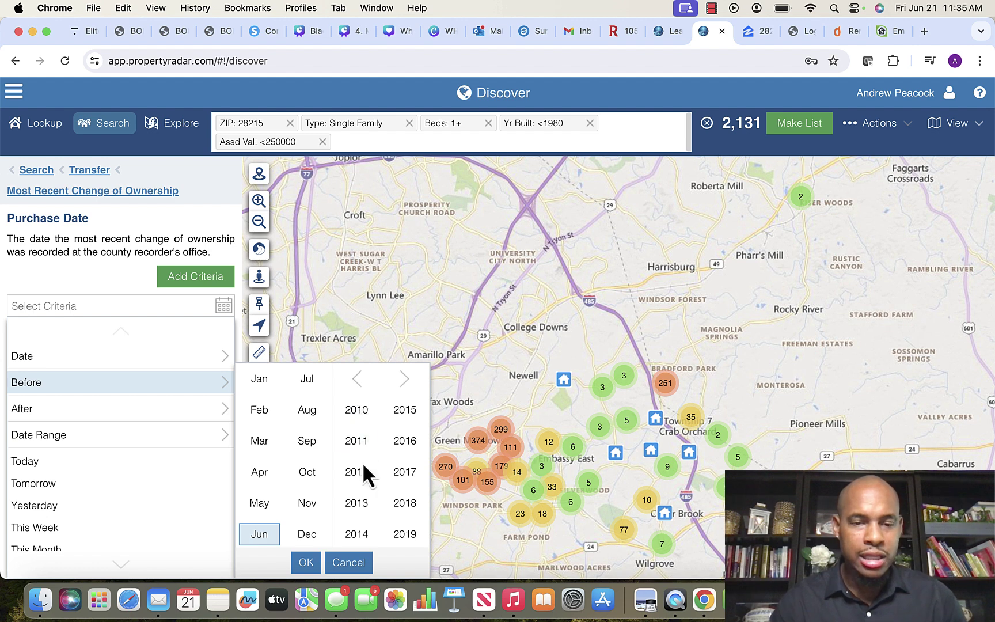
{"action": "left_click", "coordinate": [361, 536]}
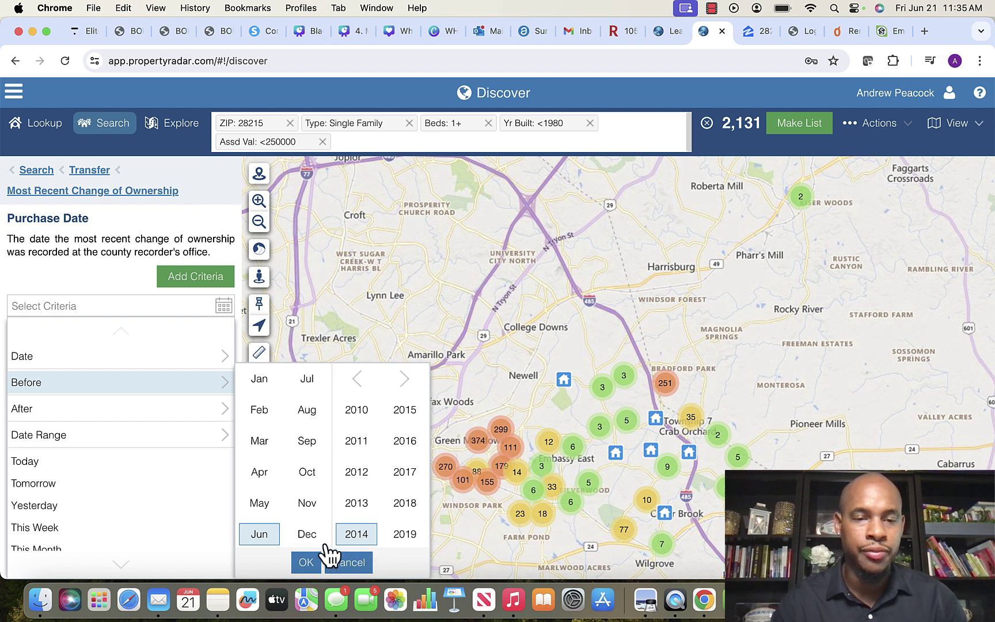
{"action": "left_click", "coordinate": [305, 565]}
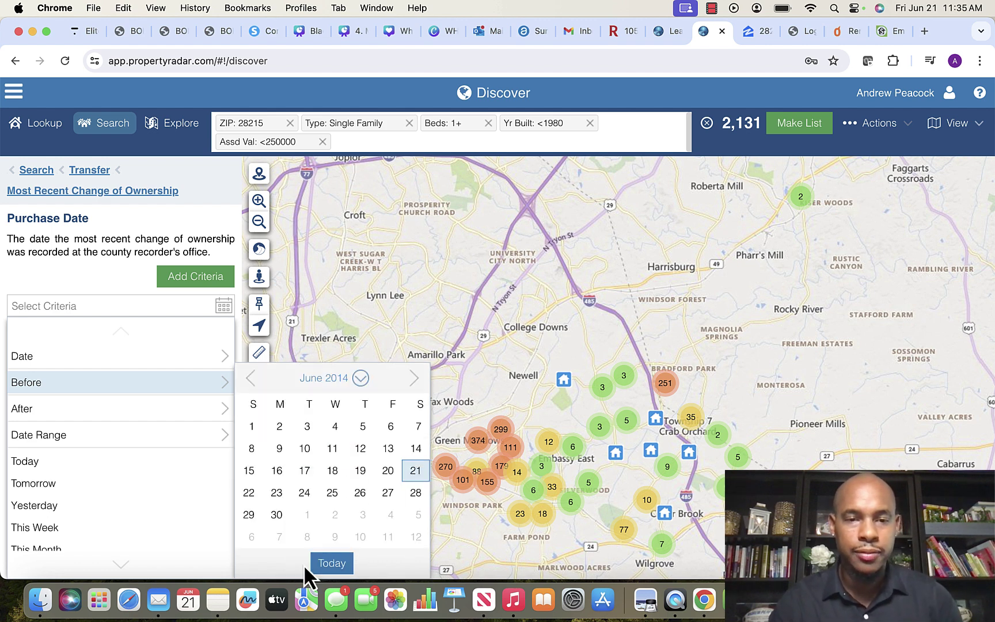
{"action": "left_click", "coordinate": [416, 471]}
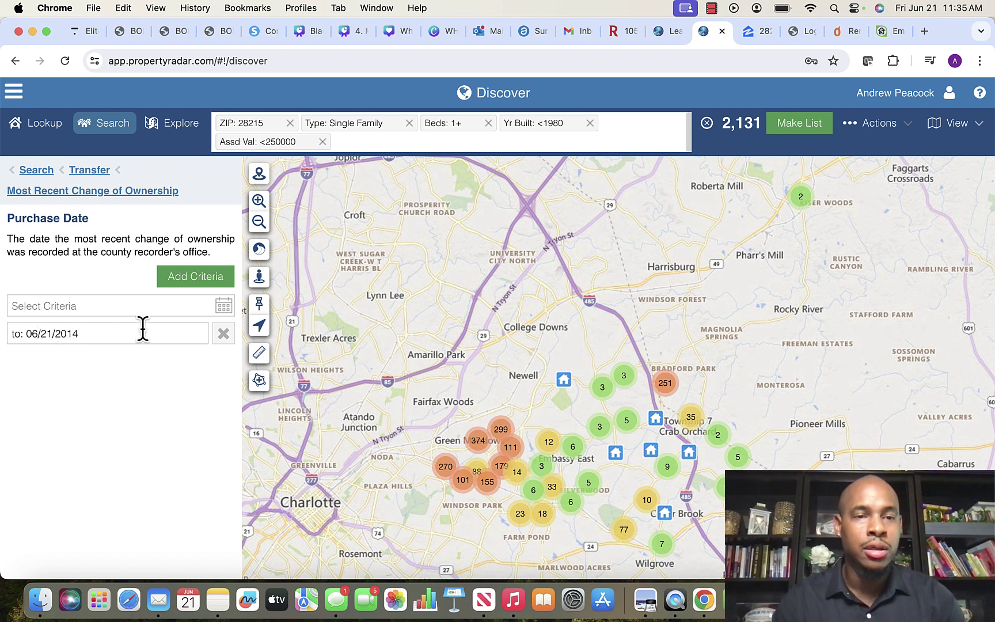
{"action": "left_click", "coordinate": [195, 278]}
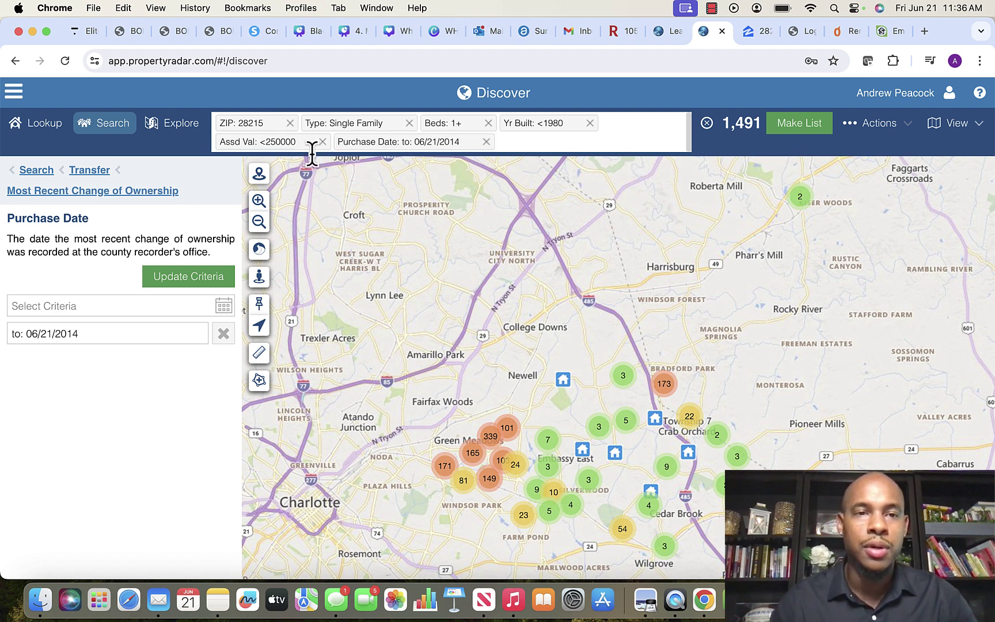
- Replace the 250000 Assessed Value cap with a 300000 maximum
{"action": "left_click", "coordinate": [264, 144]}
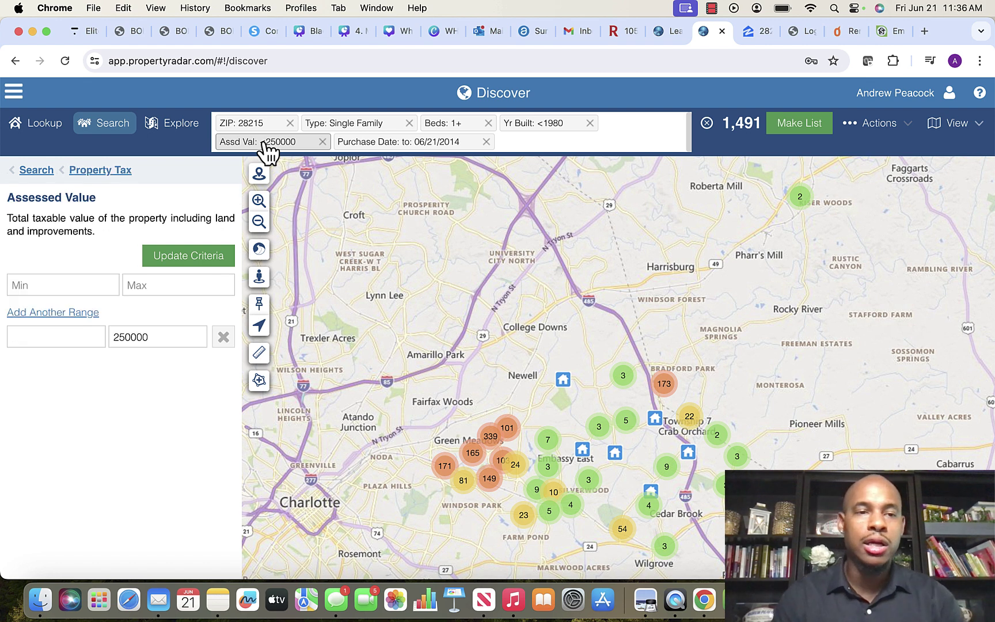
{"action": "left_click", "coordinate": [224, 339]}
{"action": "left_click", "coordinate": [171, 286]}
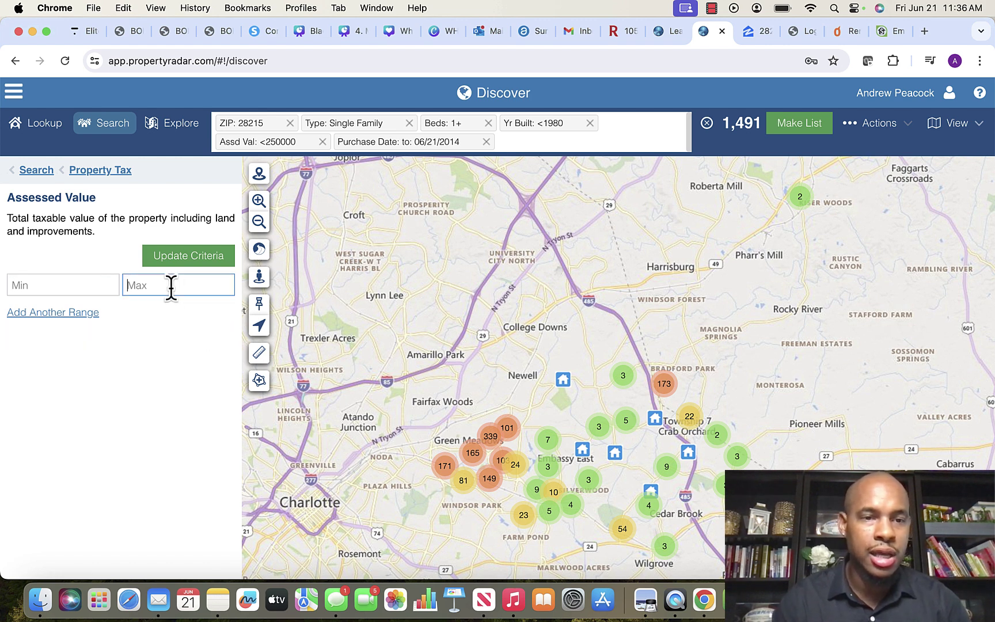
{"action": "type", "text": "300000"}
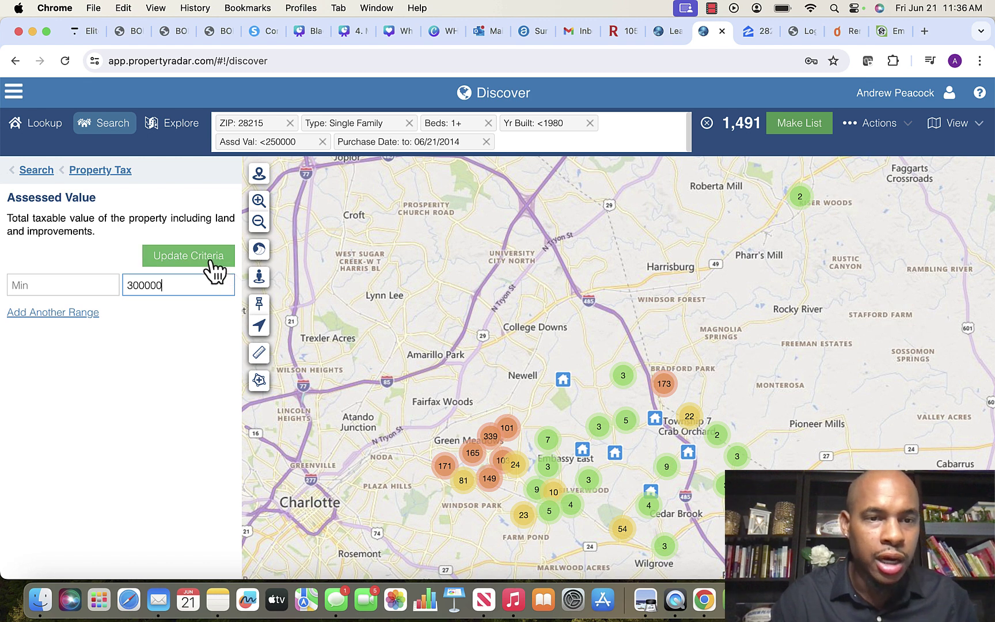
{"action": "left_click", "coordinate": [208, 260]}
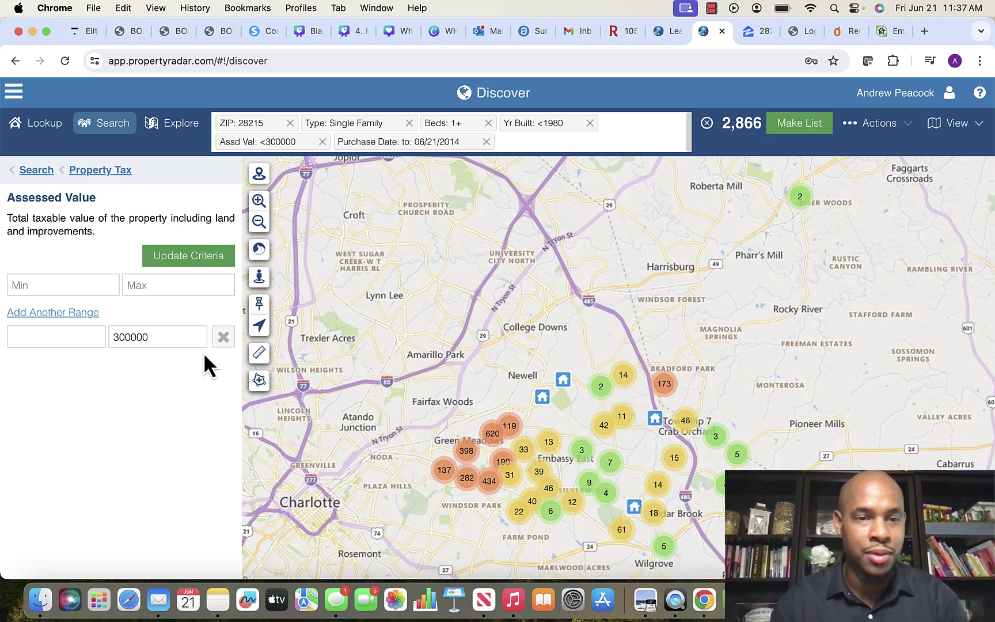
- Lower the Assessed Value maximum to 200000, narrowing results to 445 properties
{"action": "left_click", "coordinate": [223, 338]}
{"action": "left_click", "coordinate": [160, 285]}
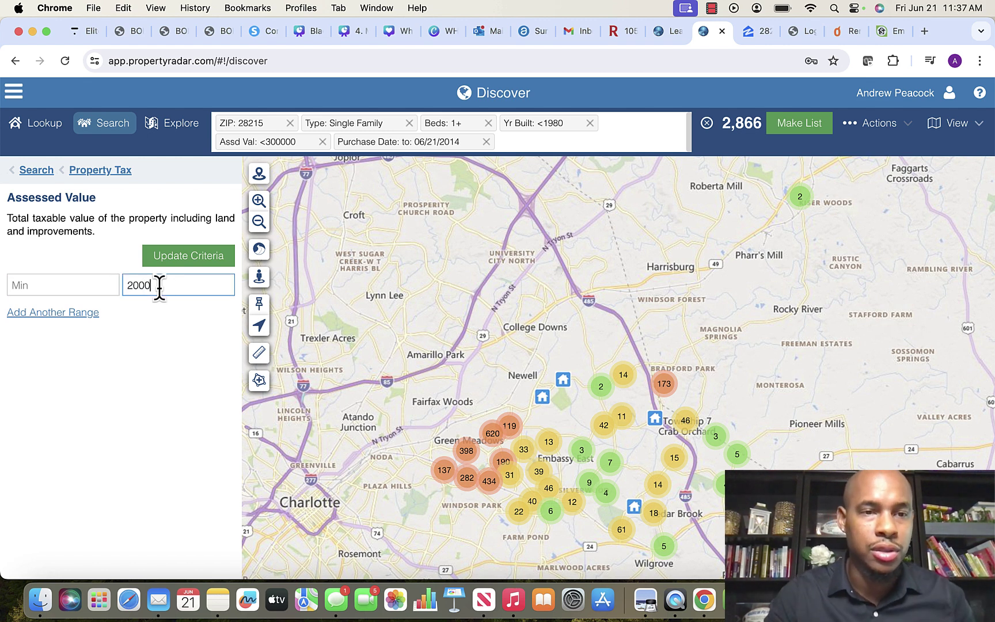
{"action": "type", "text": "200000"}
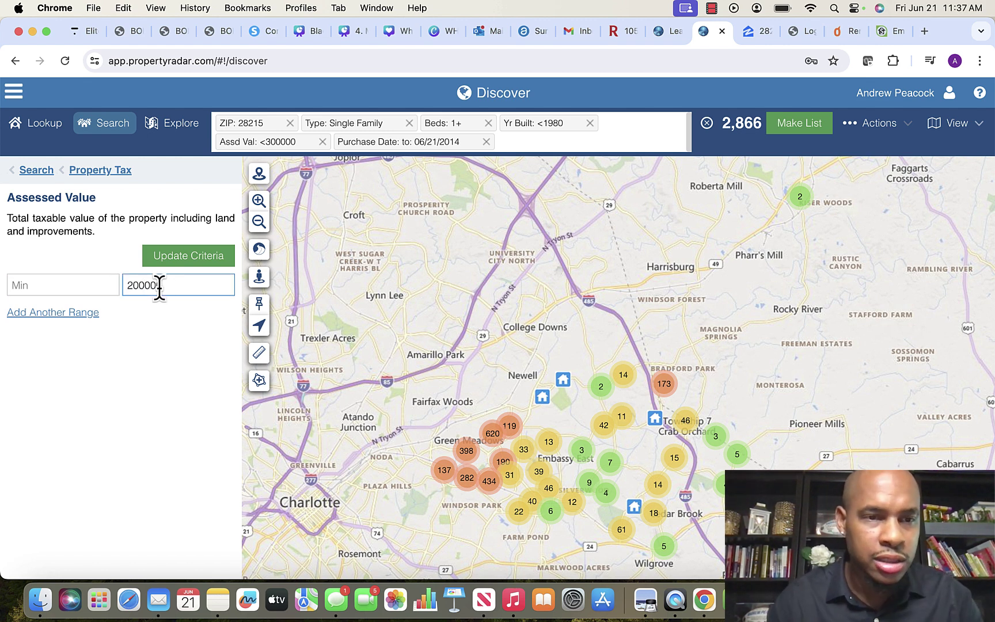
{"action": "left_click", "coordinate": [202, 258]}
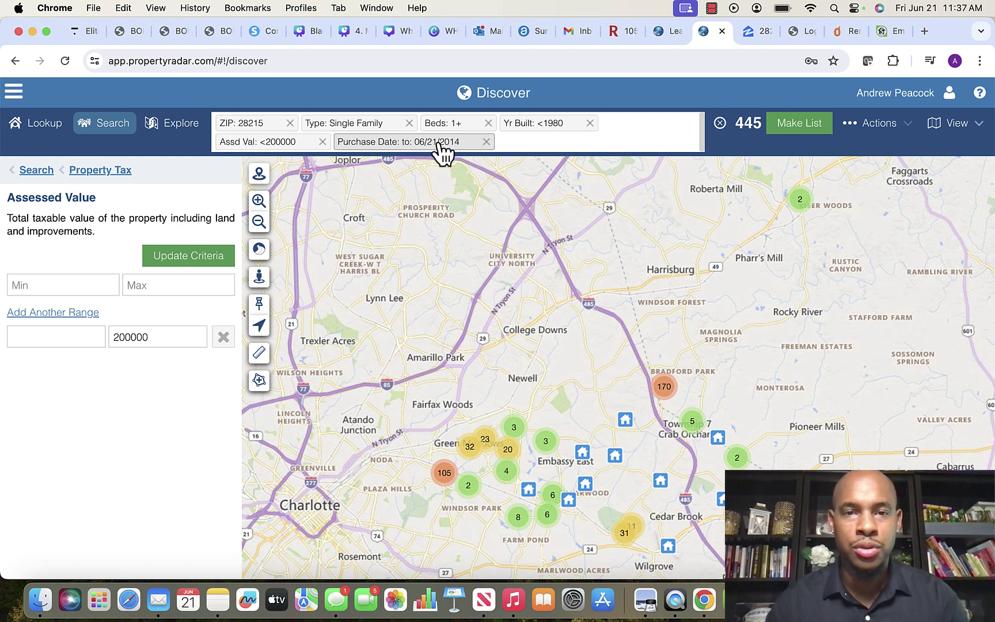
- Save the 445 results as list 'Test 5' with monitoring and daily emails turned off
{"action": "left_click", "coordinate": [799, 126]}
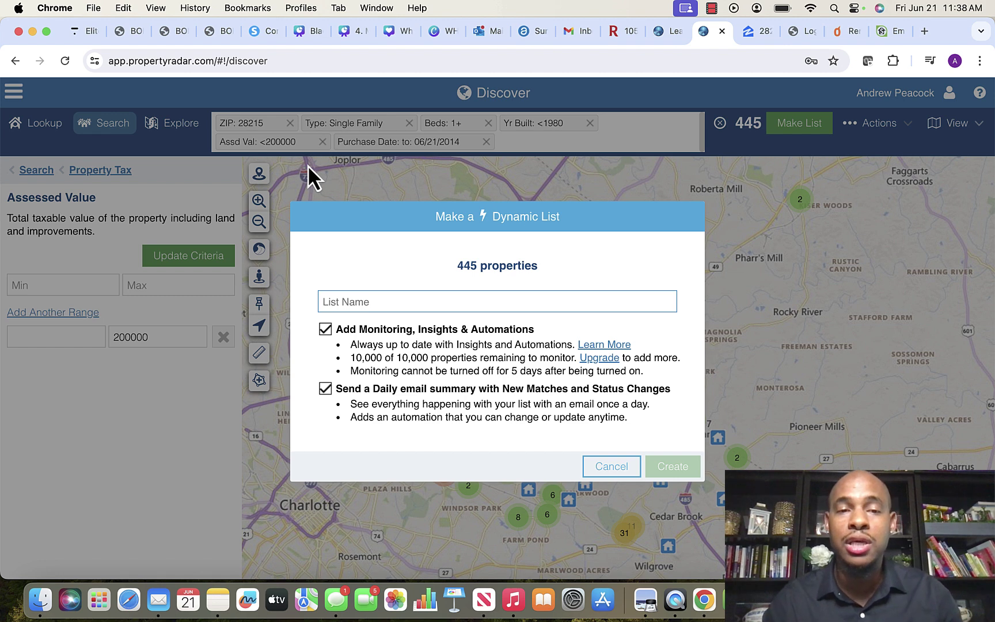
{"action": "left_click", "coordinate": [325, 330]}
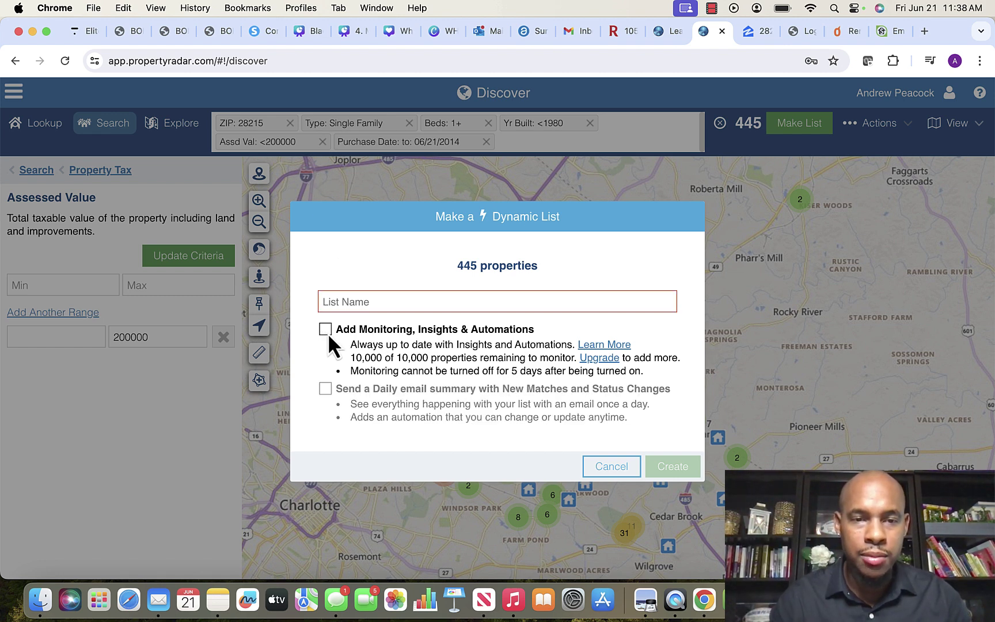
{"action": "left_click", "coordinate": [361, 301]}
{"action": "type", "text": "Test 5"}
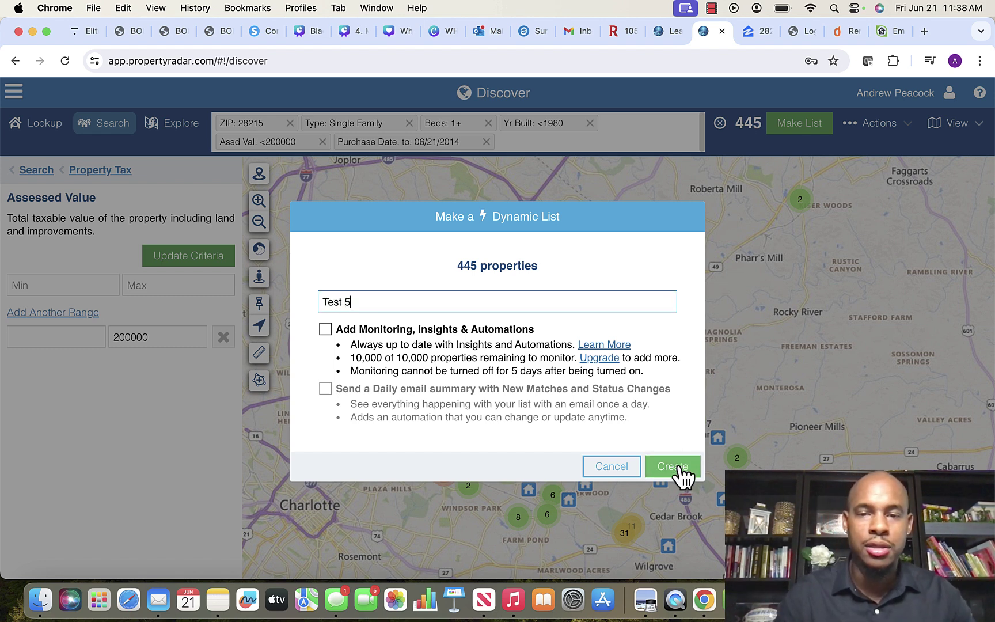
{"action": "left_click", "coordinate": [679, 468]}
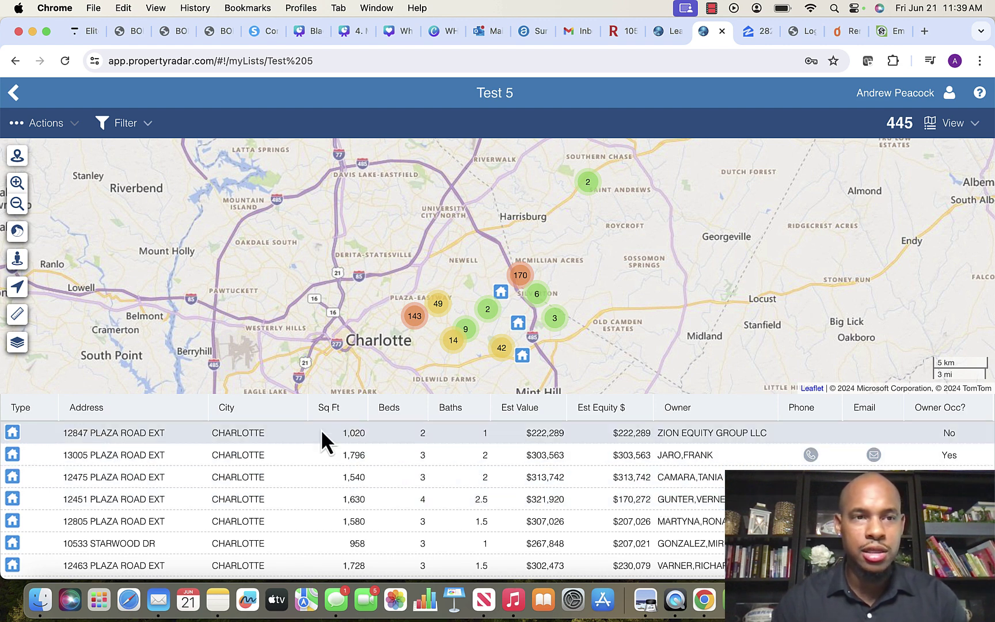
- Choose Export to File from the Actions menu for the 445-record Test 5 list
{"action": "left_click", "coordinate": [60, 136]}
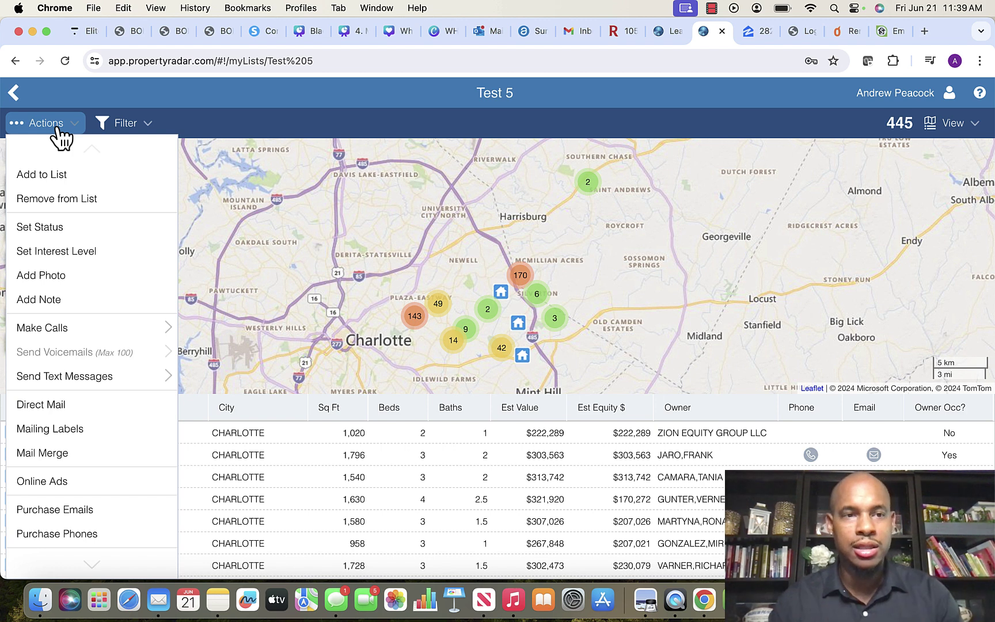
{"action": "scroll", "coordinate": [69, 322], "scroll_direction": "down", "scroll_amount": 5}
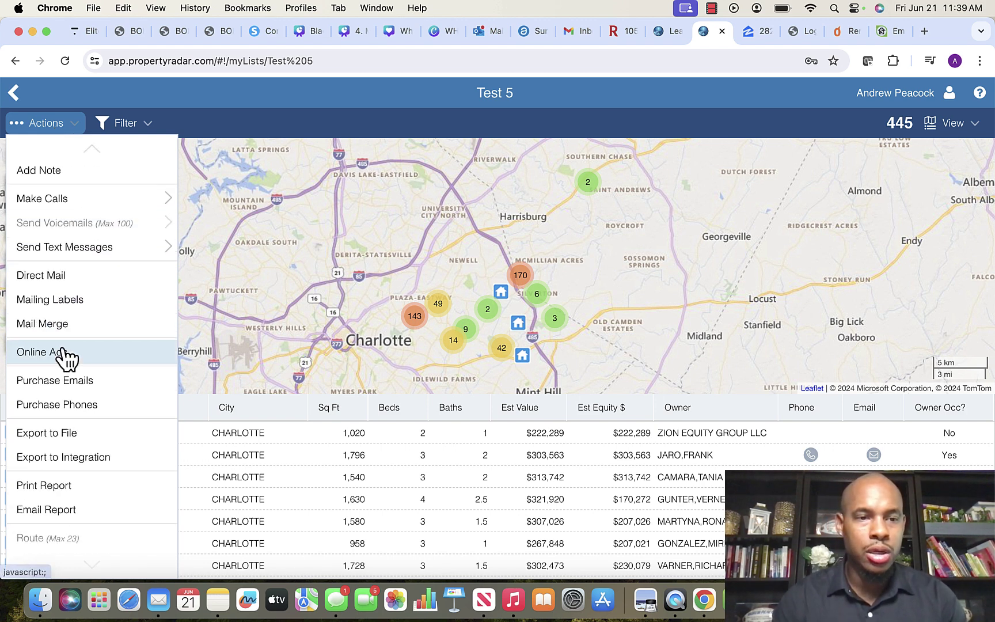
{"action": "left_click", "coordinate": [81, 441]}
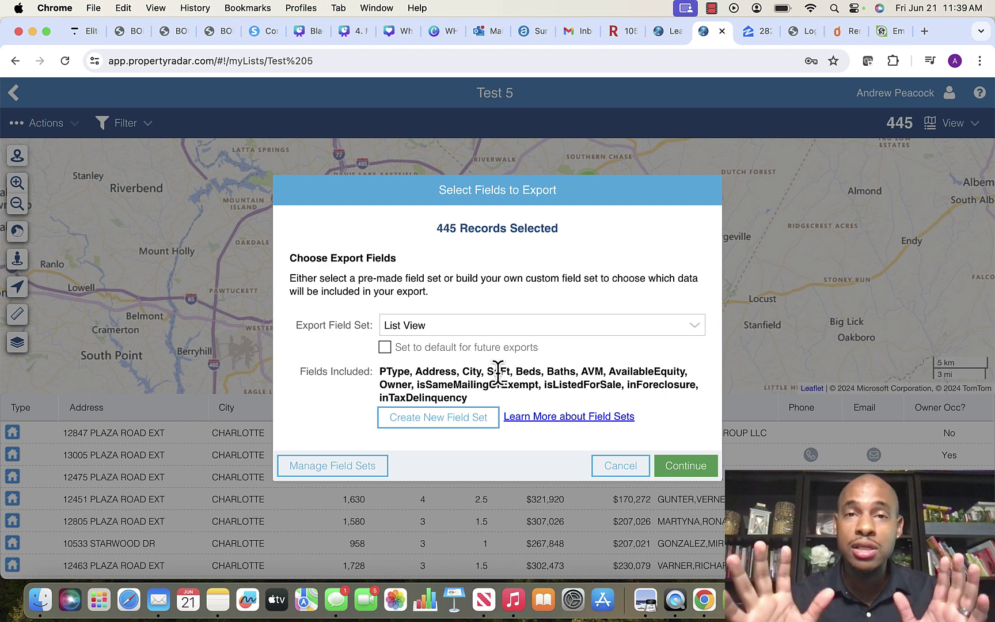
- Keep List View as the export field set and create a new field set from its 13 fields
{"action": "left_click", "coordinate": [695, 333]}
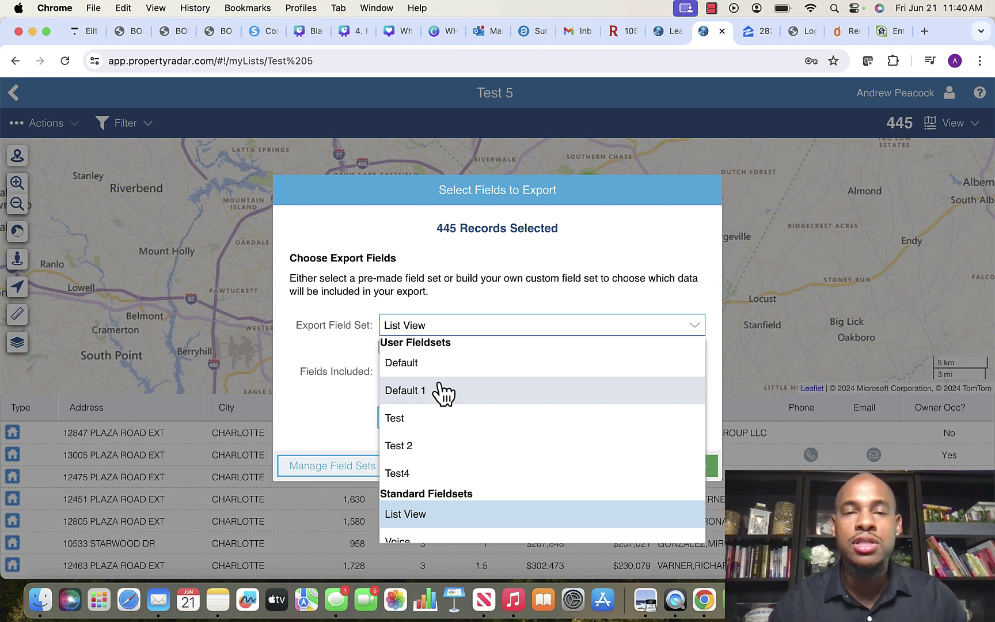
{"action": "left_click", "coordinate": [502, 302]}
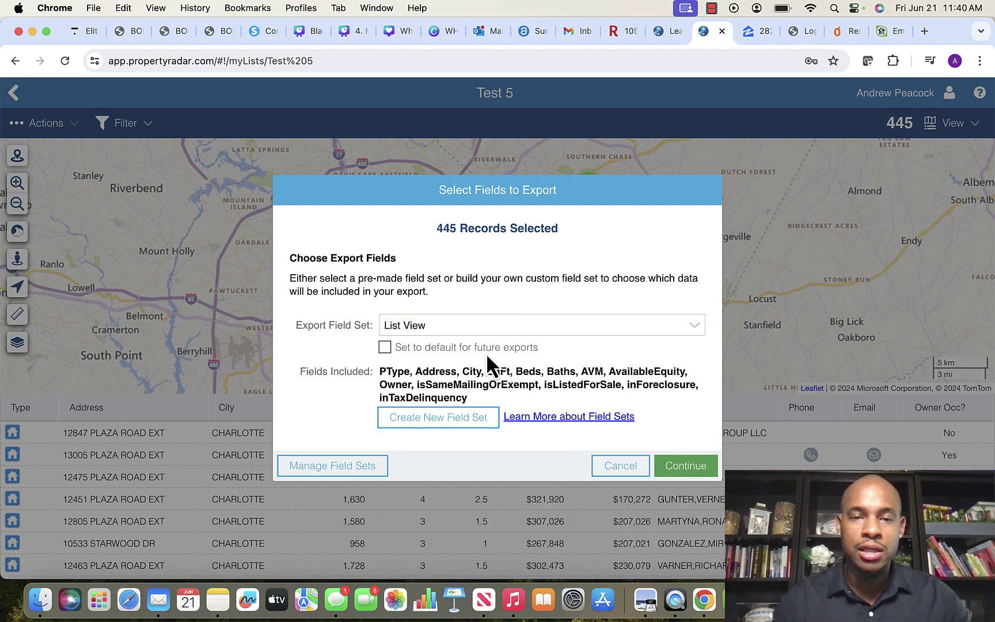
{"action": "left_click", "coordinate": [451, 426]}
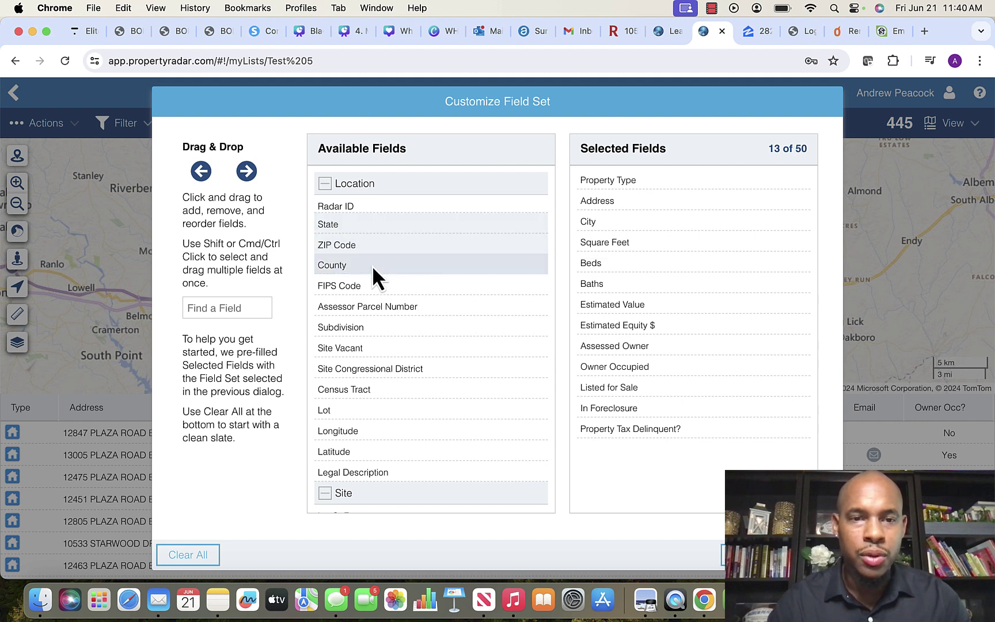
{"action": "scroll", "coordinate": [372, 265], "scroll_direction": "down", "scroll_amount": 2}
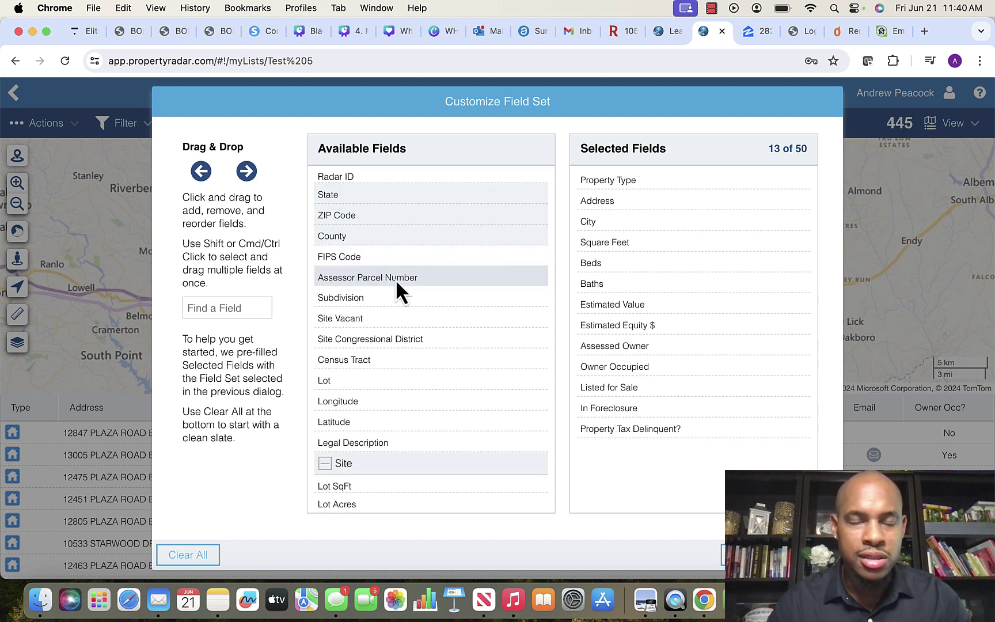
{"action": "scroll", "coordinate": [401, 278], "scroll_direction": "down", "scroll_amount": 1}
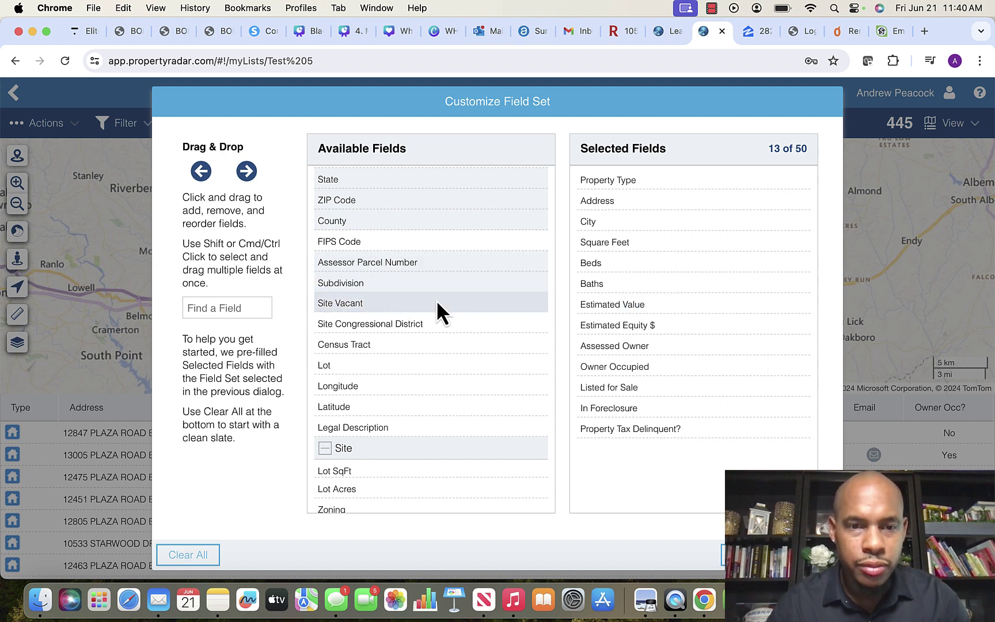
{"action": "scroll", "coordinate": [437, 305], "scroll_direction": "down", "scroll_amount": 2}
{"action": "scroll", "coordinate": [437, 304], "scroll_direction": "down", "scroll_amount": 6}
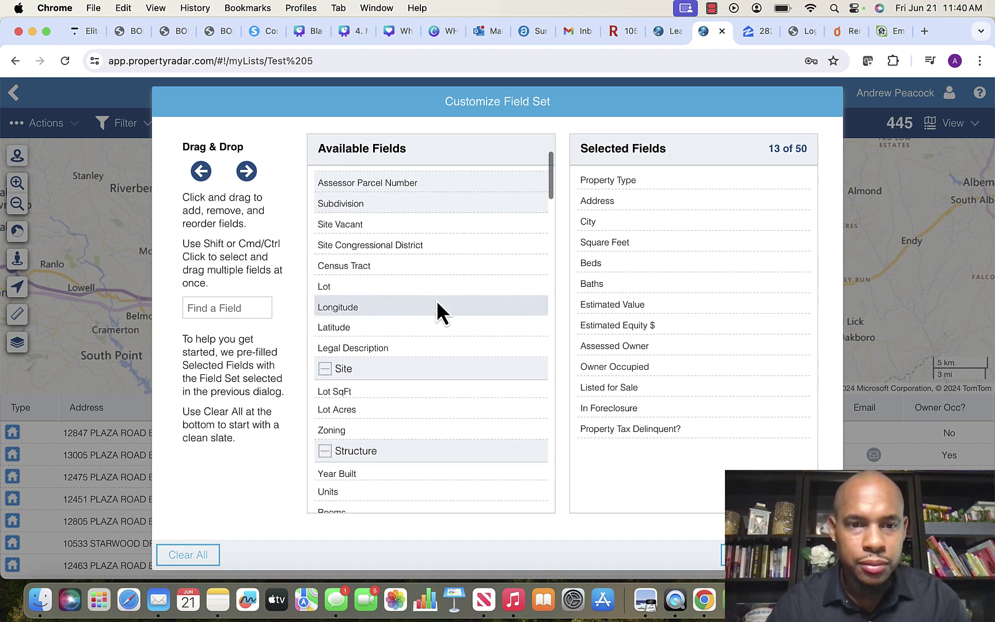
{"action": "scroll", "coordinate": [437, 303], "scroll_direction": "down", "scroll_amount": 3}
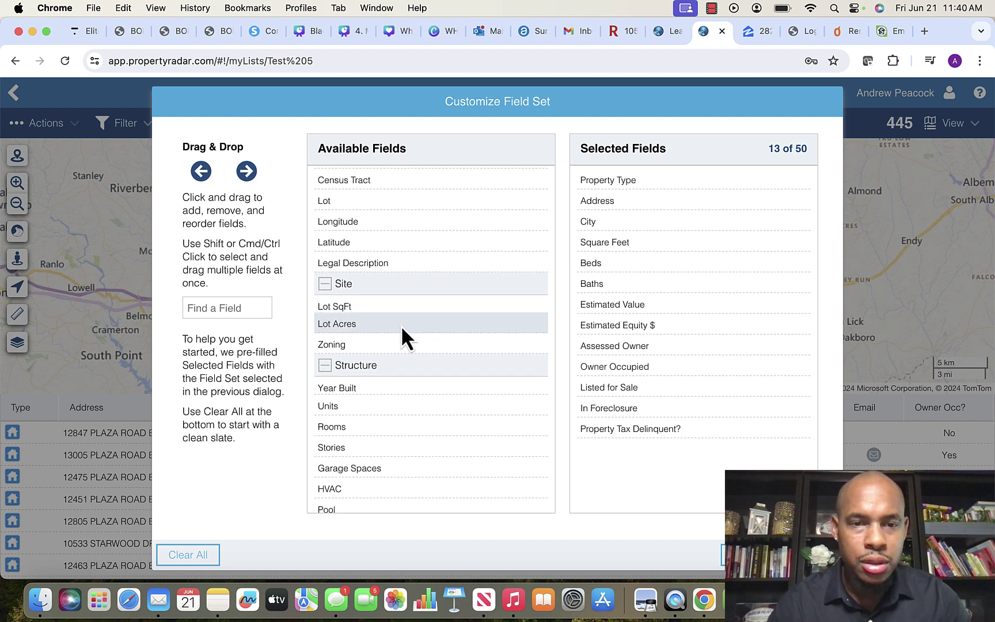
{"action": "scroll", "coordinate": [397, 325], "scroll_direction": "down", "scroll_amount": 2}
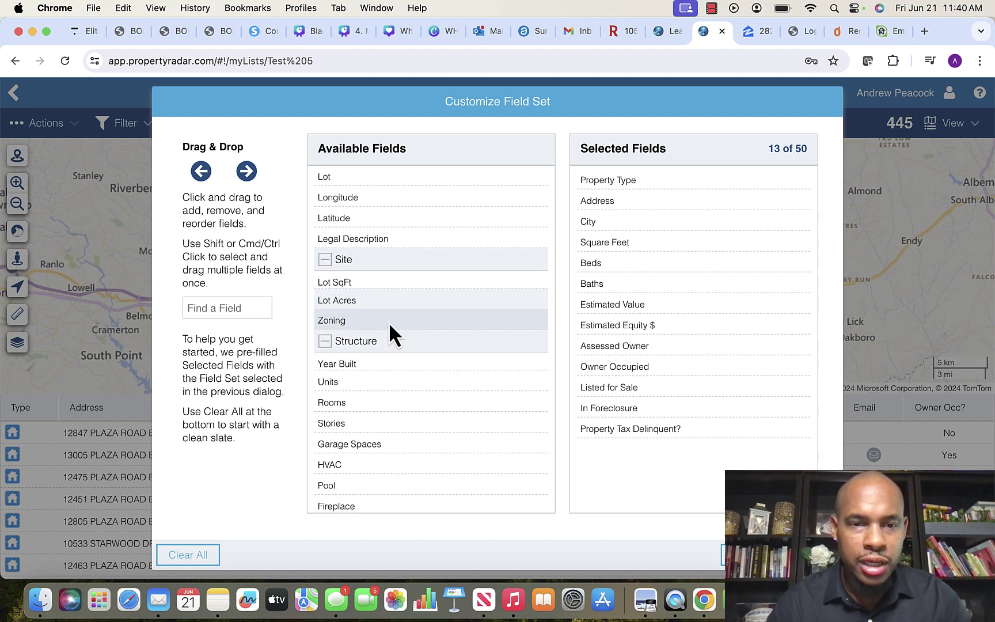
{"action": "scroll", "coordinate": [389, 322], "scroll_direction": "down", "scroll_amount": 3}
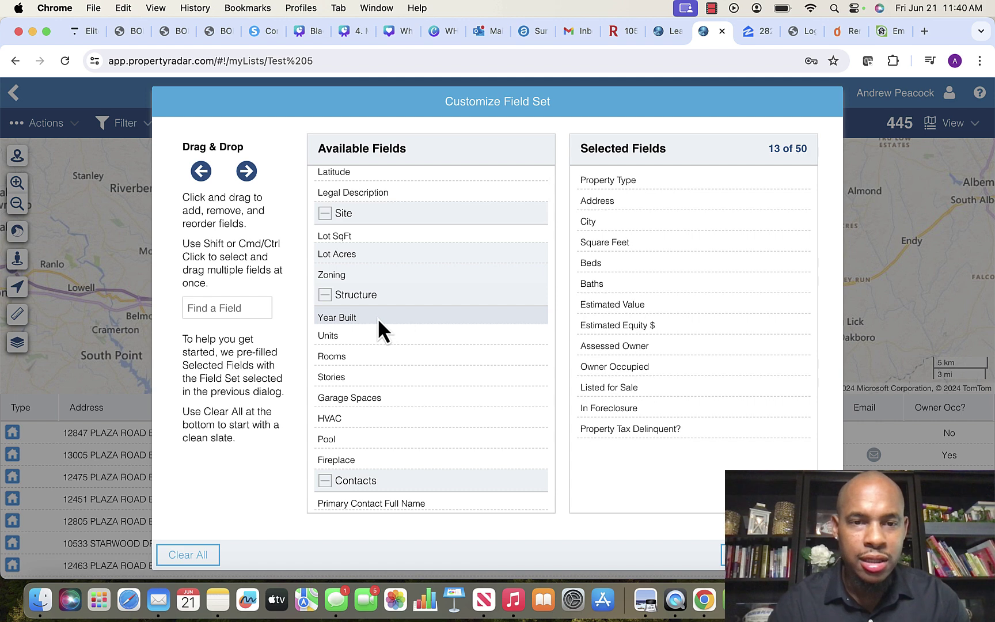
{"action": "scroll", "coordinate": [376, 340], "scroll_direction": "down", "scroll_amount": 3}
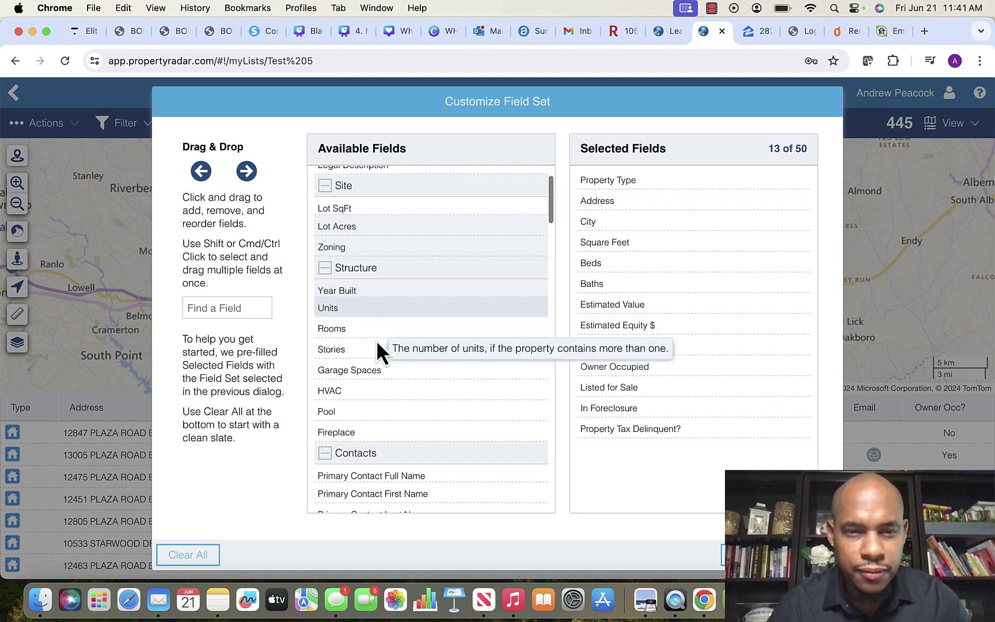
{"action": "scroll", "coordinate": [376, 340], "scroll_direction": "down", "scroll_amount": 2}
{"action": "scroll", "coordinate": [445, 340], "scroll_direction": "down", "scroll_amount": 3}
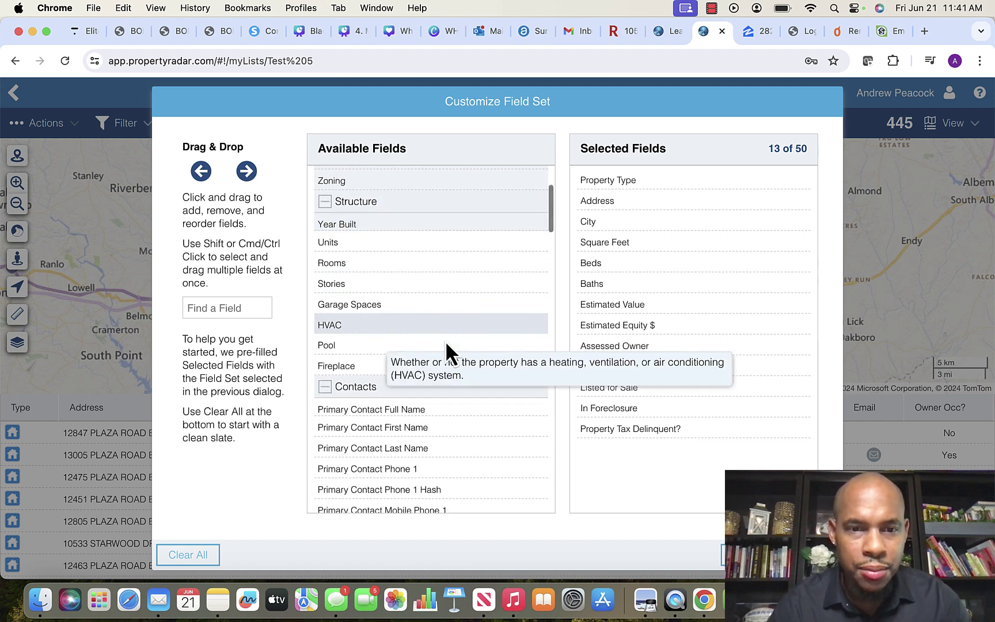
{"action": "scroll", "coordinate": [446, 340], "scroll_direction": "down", "scroll_amount": 5}
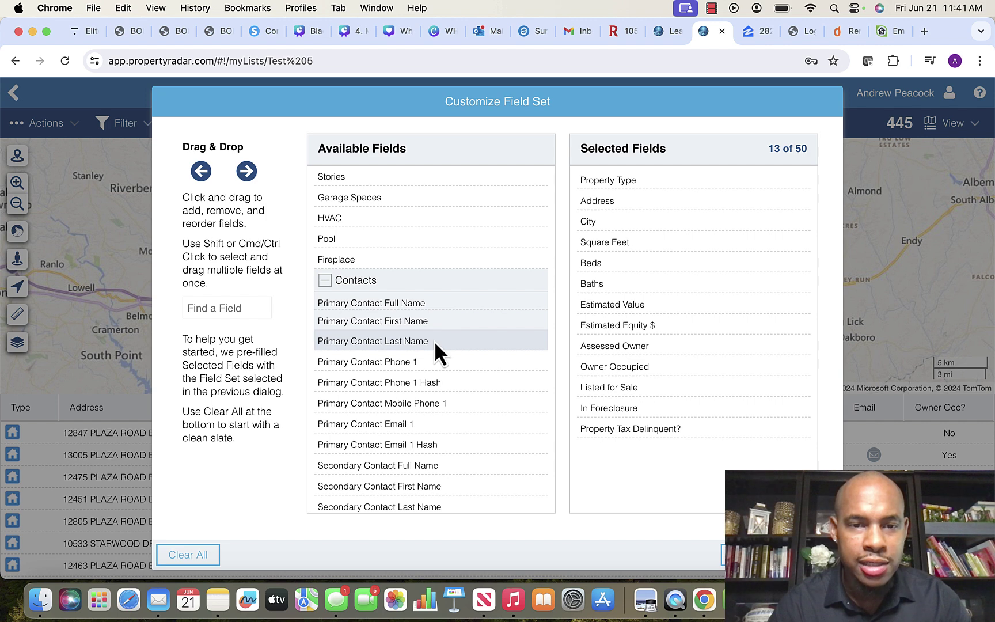
{"action": "scroll", "coordinate": [451, 339], "scroll_direction": "down", "scroll_amount": 5}
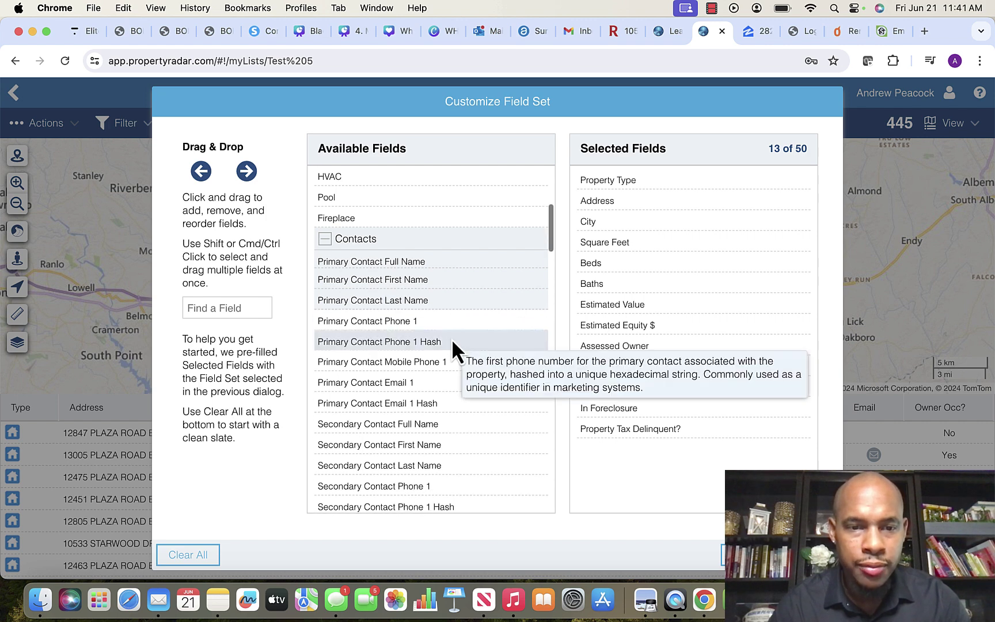
{"action": "scroll", "coordinate": [451, 339], "scroll_direction": "down", "scroll_amount": 6}
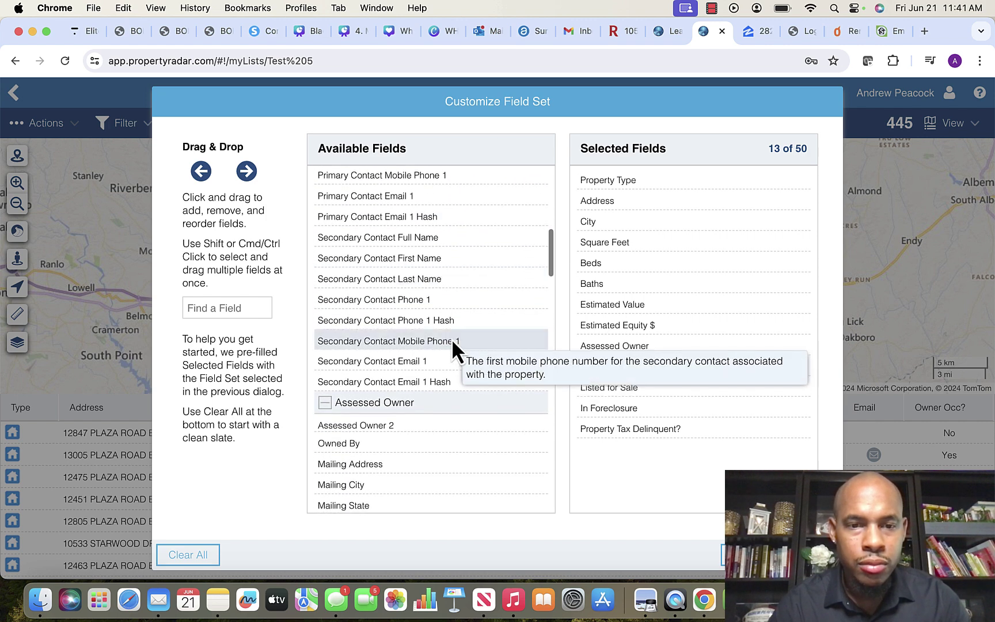
{"action": "scroll", "coordinate": [451, 339], "scroll_direction": "down", "scroll_amount": 3}
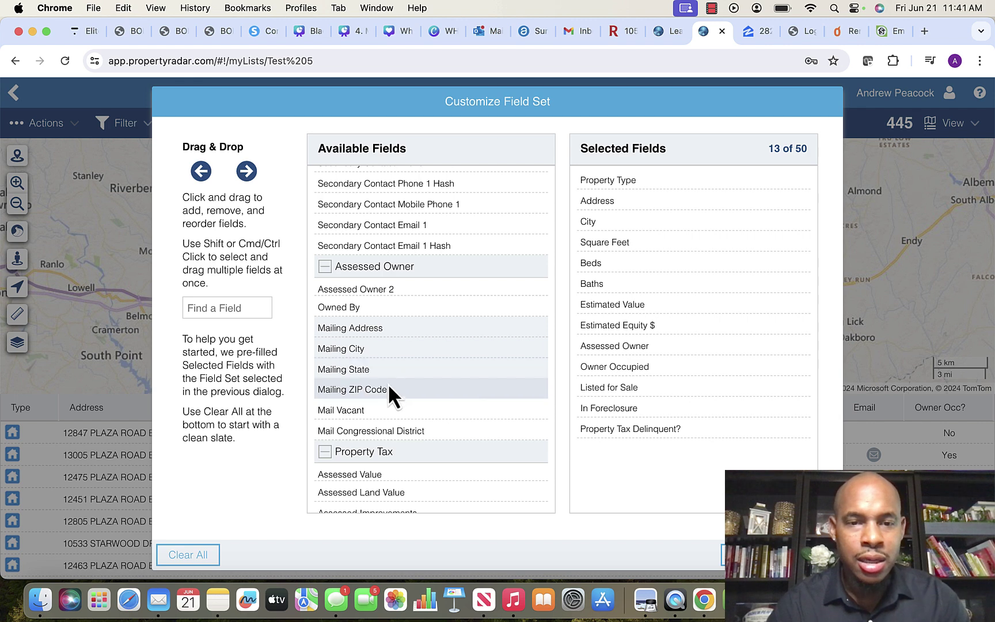
{"action": "scroll", "coordinate": [428, 380], "scroll_direction": "down", "scroll_amount": 2}
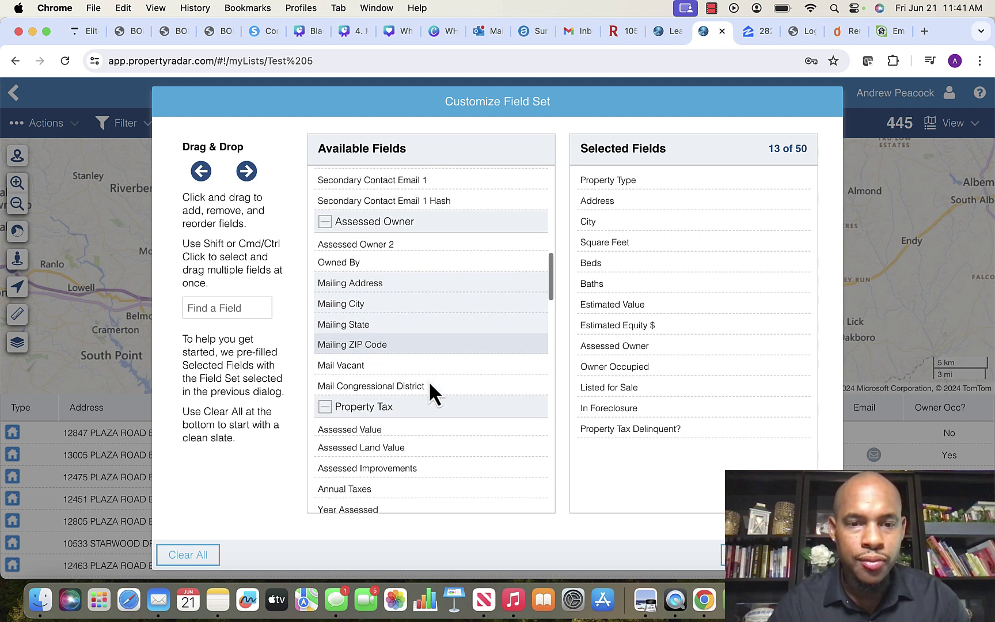
{"action": "scroll", "coordinate": [428, 380], "scroll_direction": "down", "scroll_amount": 3}
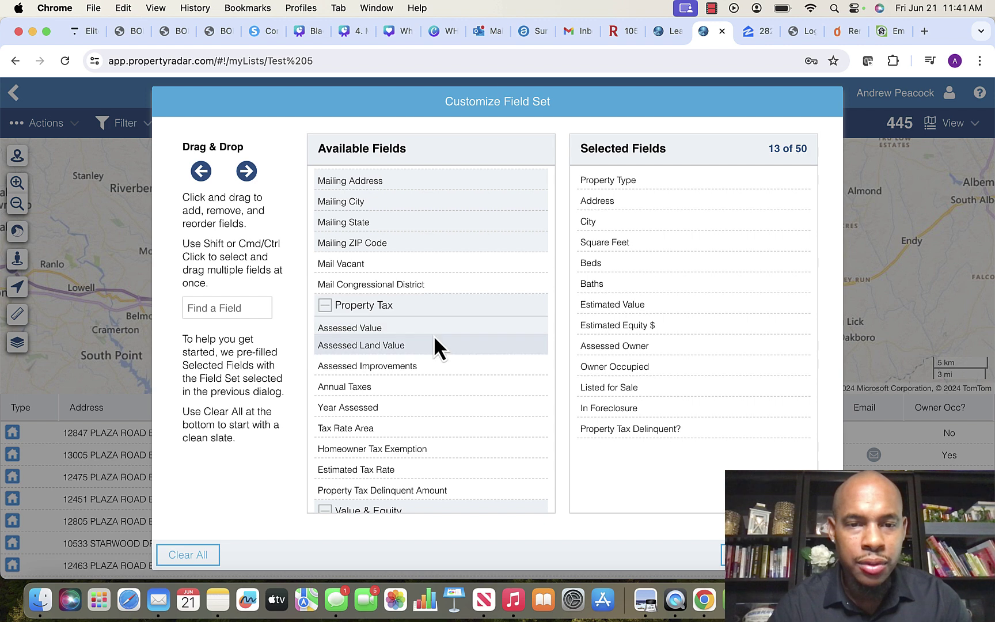
{"action": "scroll", "coordinate": [434, 340], "scroll_direction": "down", "scroll_amount": 1}
{"action": "scroll", "coordinate": [434, 339], "scroll_direction": "down", "scroll_amount": 3}
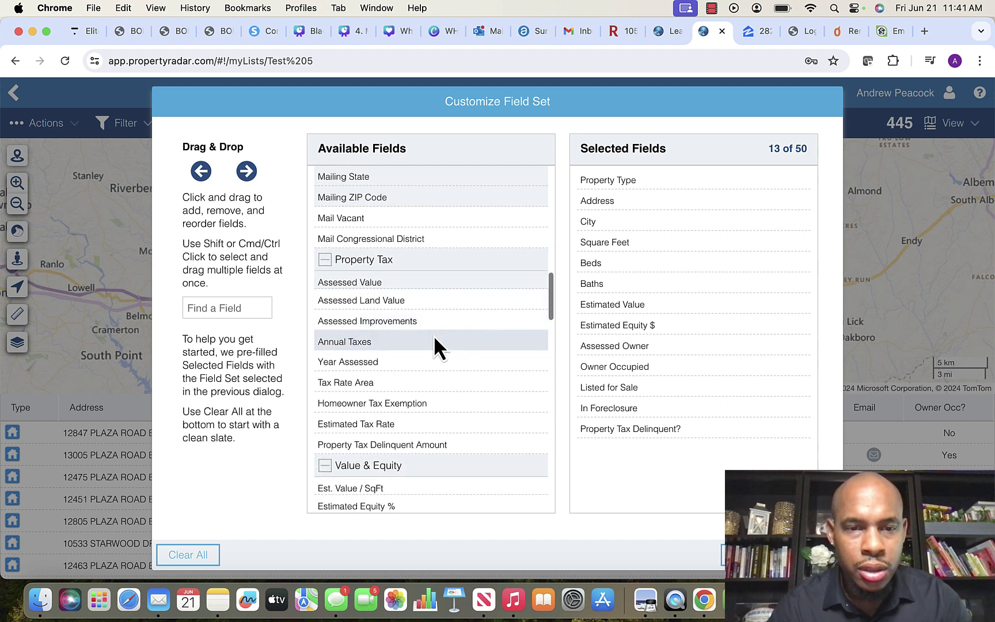
{"action": "scroll", "coordinate": [434, 343], "scroll_direction": "down", "scroll_amount": 5}
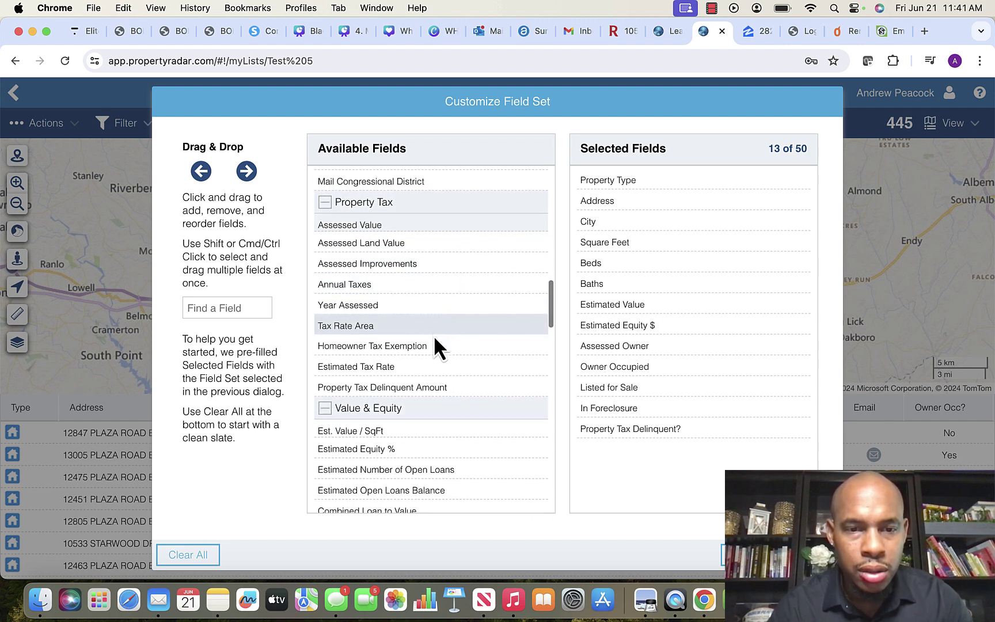
{"action": "scroll", "coordinate": [434, 342], "scroll_direction": "down", "scroll_amount": 6}
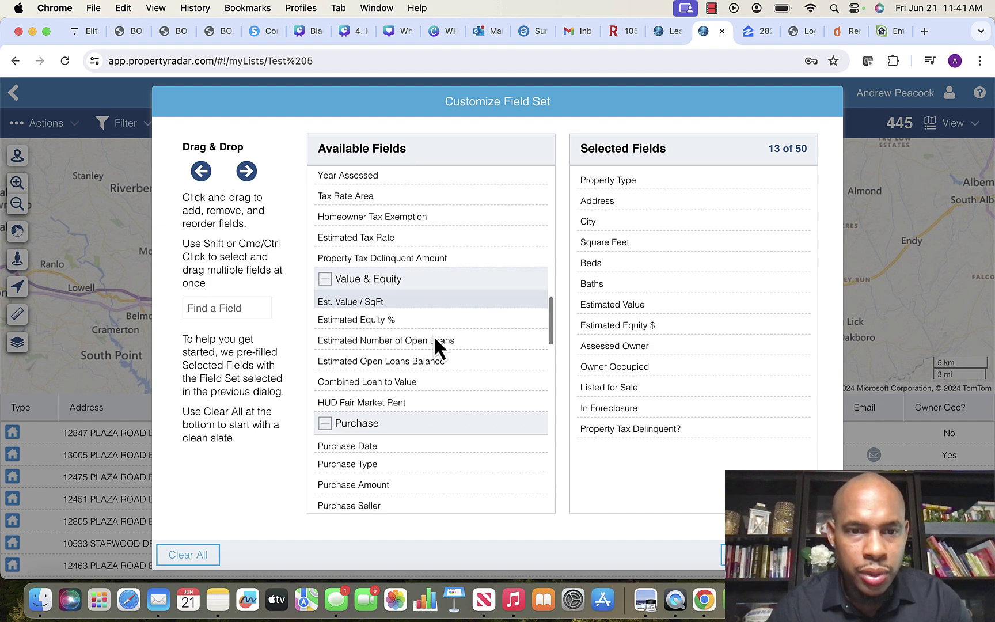
{"action": "scroll", "coordinate": [435, 345], "scroll_direction": "down", "scroll_amount": 2}
{"action": "scroll", "coordinate": [435, 343], "scroll_direction": "down", "scroll_amount": 7}
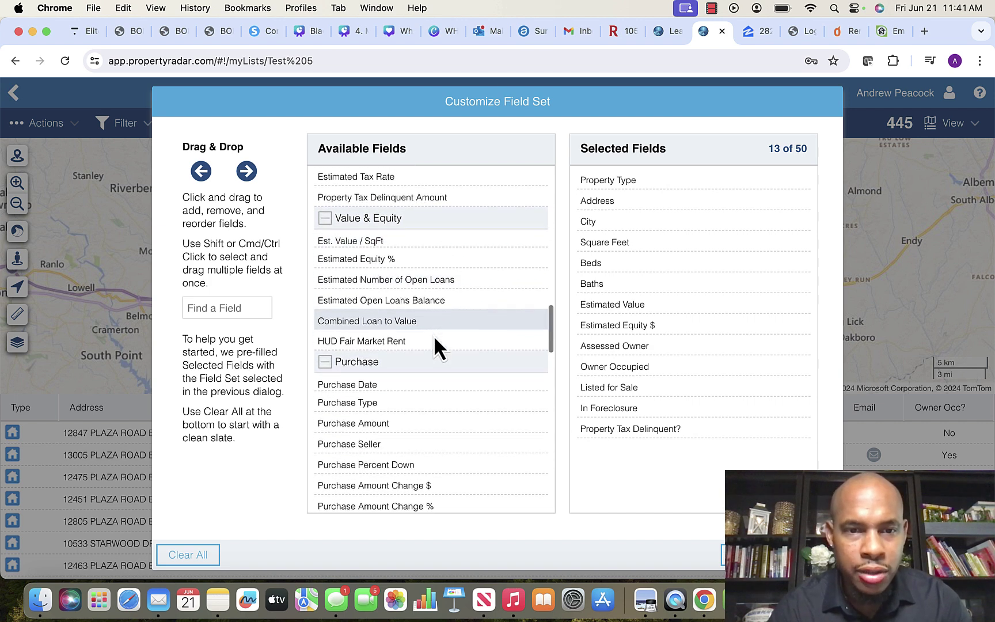
{"action": "scroll", "coordinate": [436, 344], "scroll_direction": "down", "scroll_amount": 10}
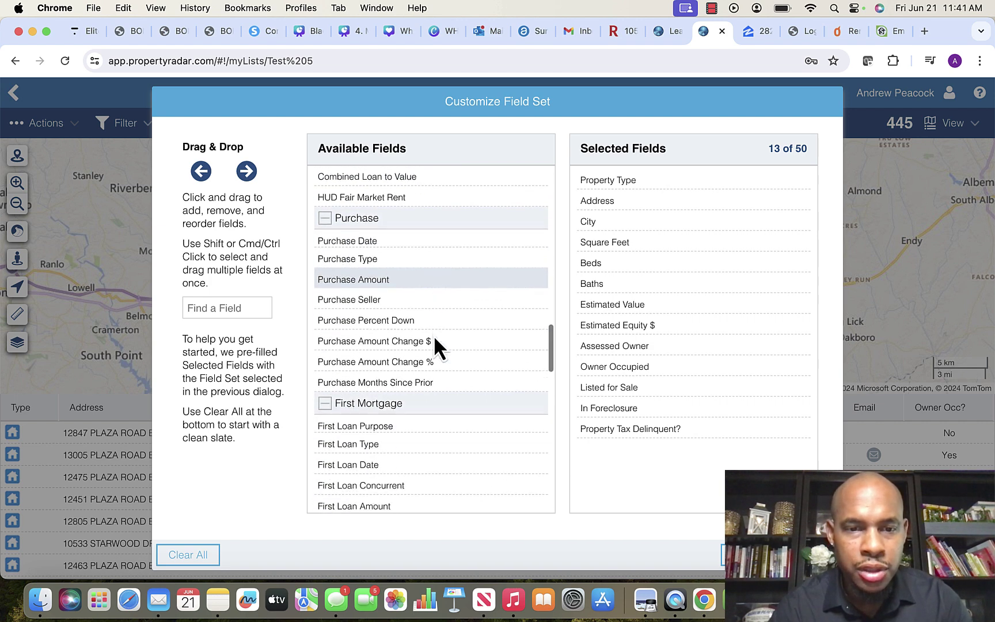
{"action": "scroll", "coordinate": [435, 340], "scroll_direction": "down", "scroll_amount": 12}
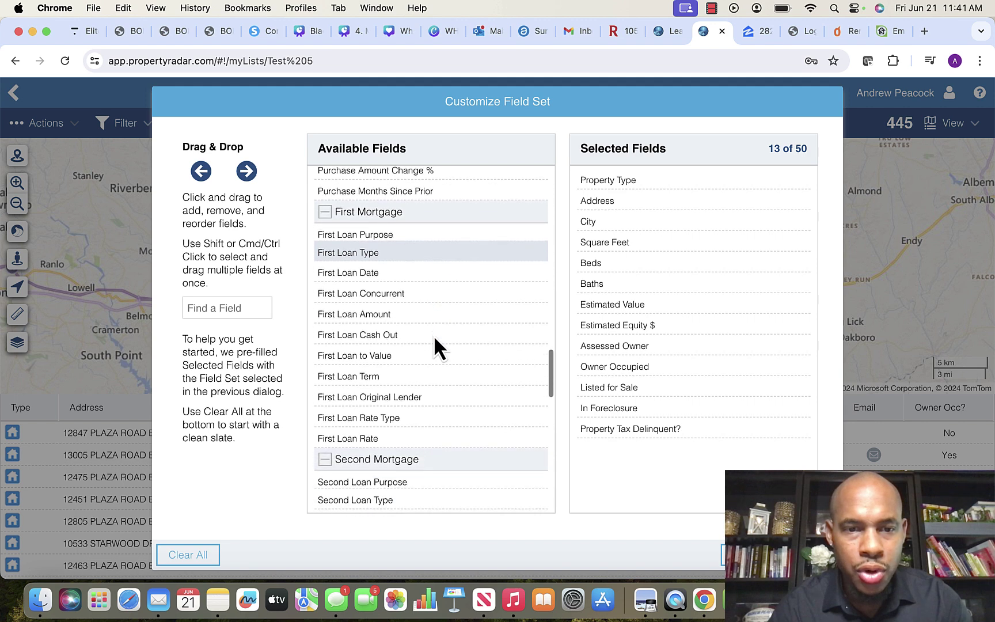
{"action": "scroll", "coordinate": [435, 340], "scroll_direction": "down", "scroll_amount": 7}
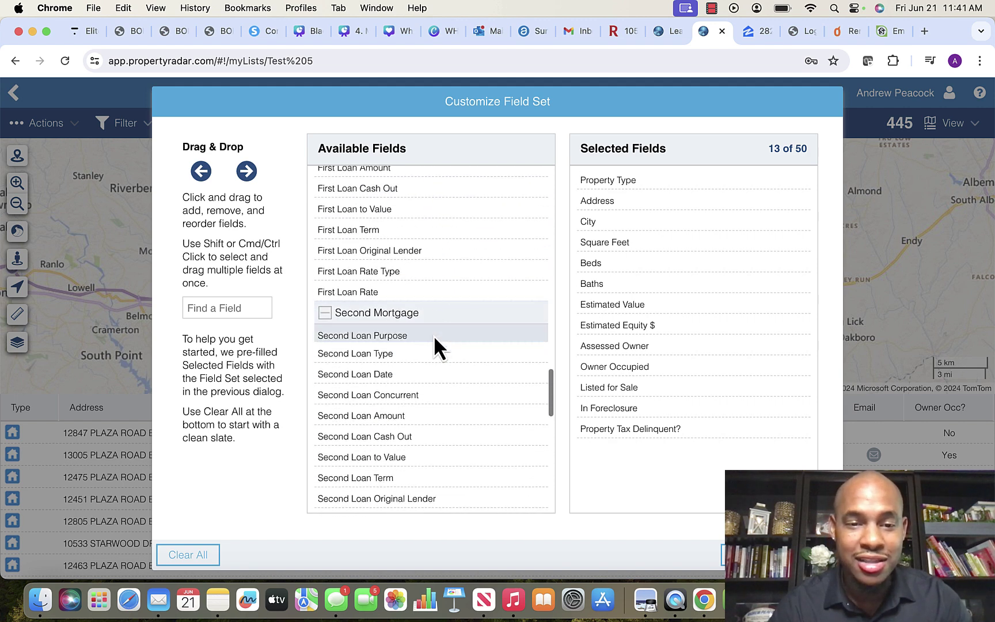
{"action": "scroll", "coordinate": [434, 345], "scroll_direction": "down", "scroll_amount": 6}
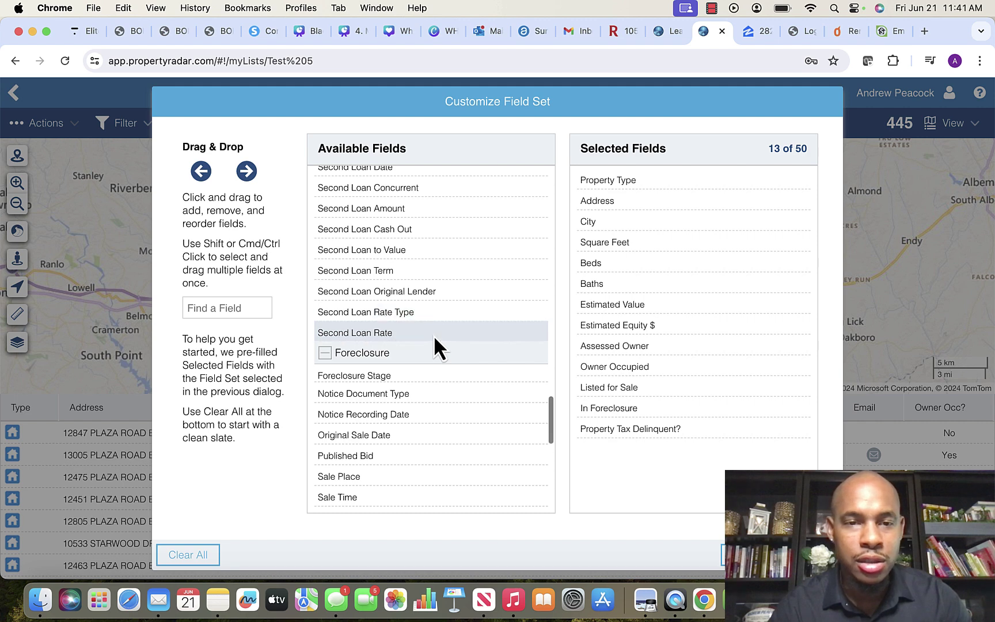
{"action": "scroll", "coordinate": [435, 346], "scroll_direction": "down", "scroll_amount": 3}
{"action": "scroll", "coordinate": [436, 345], "scroll_direction": "down", "scroll_amount": 7}
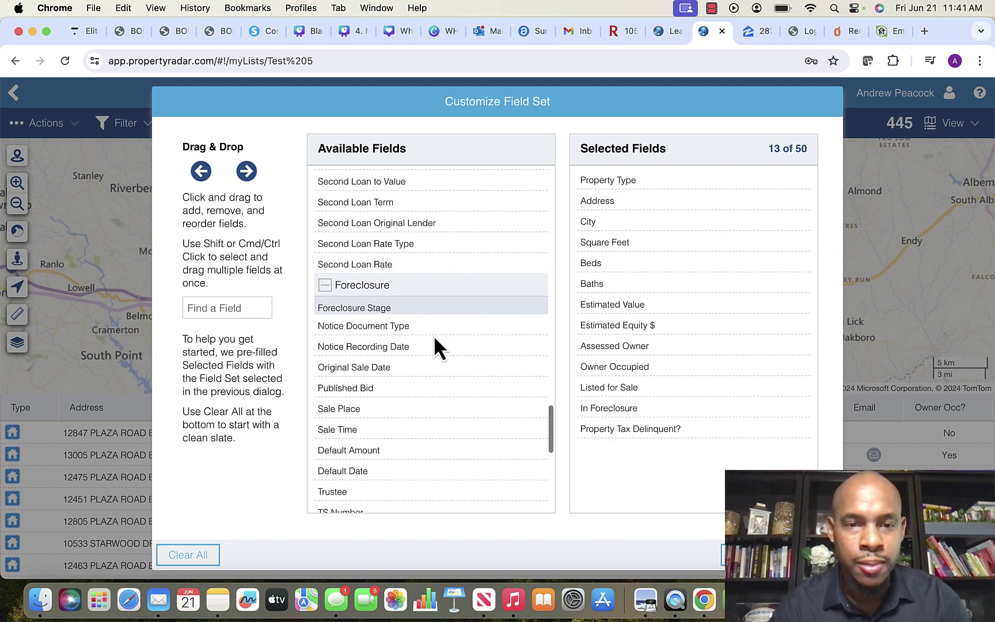
{"action": "scroll", "coordinate": [436, 345], "scroll_direction": "down", "scroll_amount": 12}
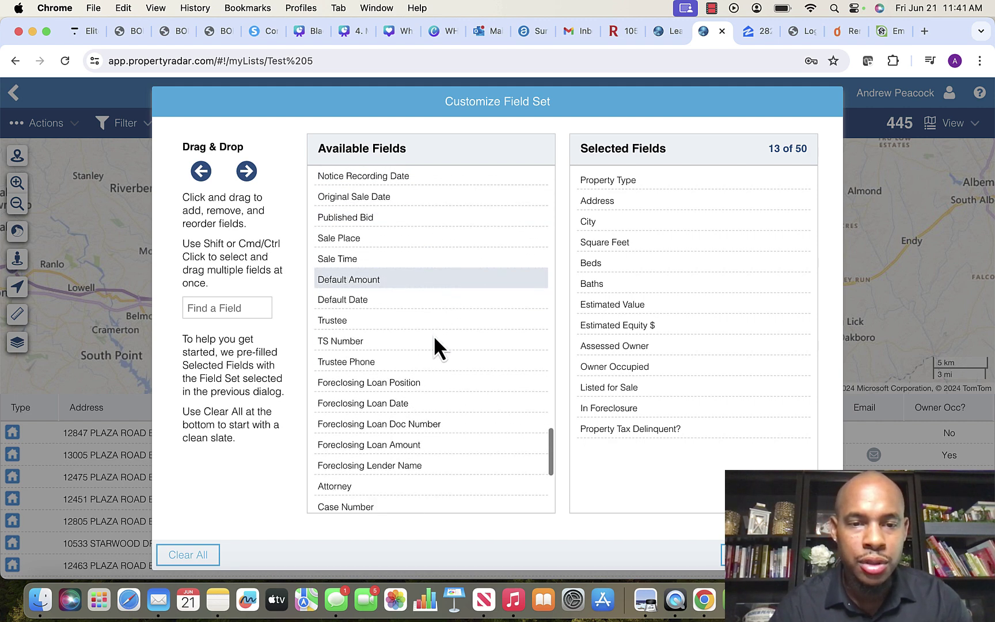
{"action": "scroll", "coordinate": [435, 340], "scroll_direction": "down", "scroll_amount": 6}
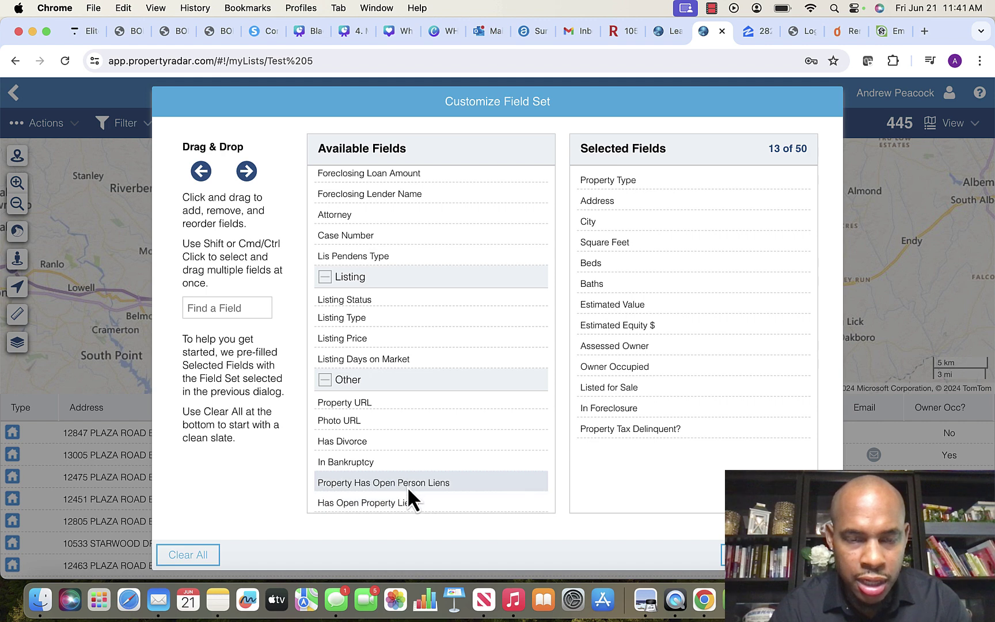
{"action": "scroll", "coordinate": [411, 461], "scroll_direction": "up", "scroll_amount": 3}
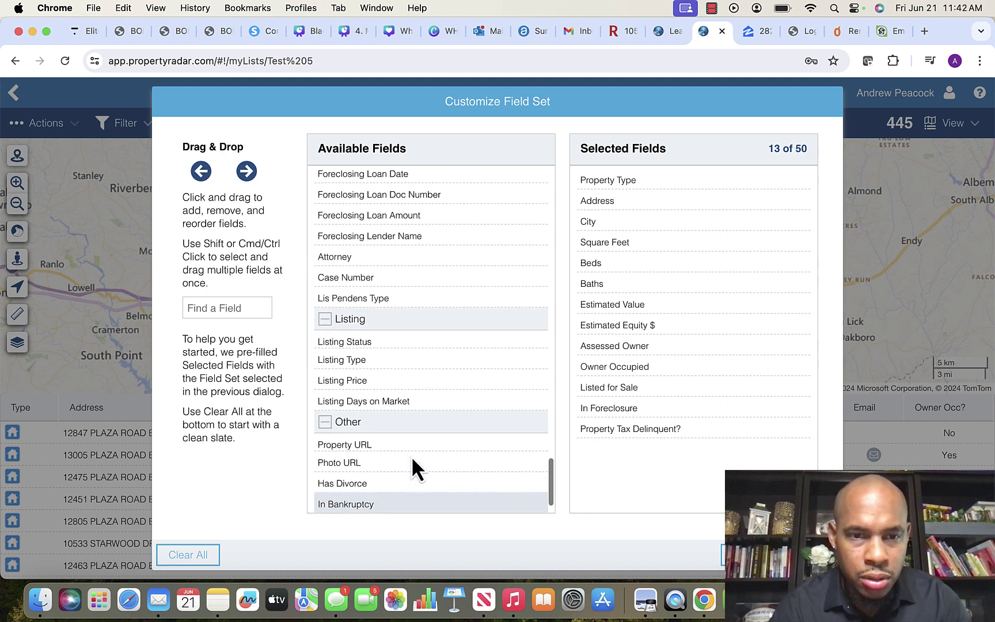
{"action": "scroll", "coordinate": [426, 426], "scroll_direction": "up", "scroll_amount": 6}
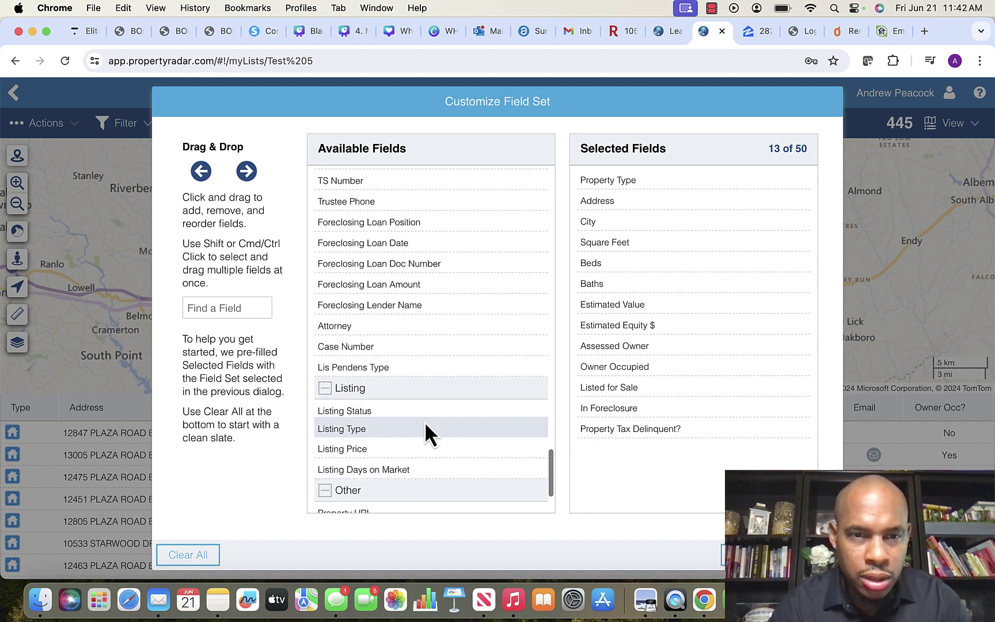
{"action": "scroll", "coordinate": [426, 425], "scroll_direction": "up", "scroll_amount": 10}
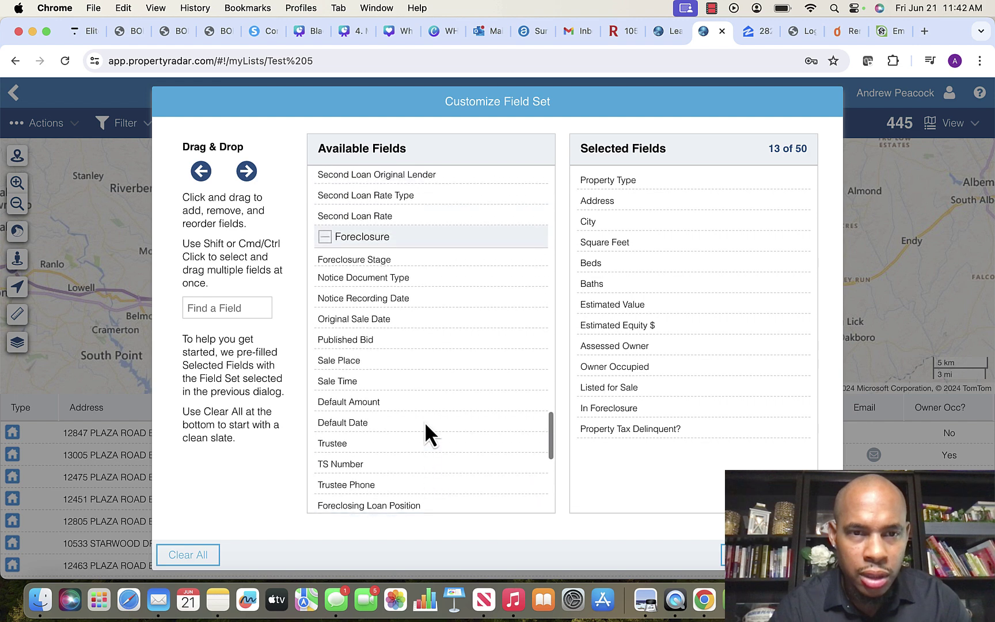
{"action": "scroll", "coordinate": [426, 429], "scroll_direction": "up", "scroll_amount": 10}
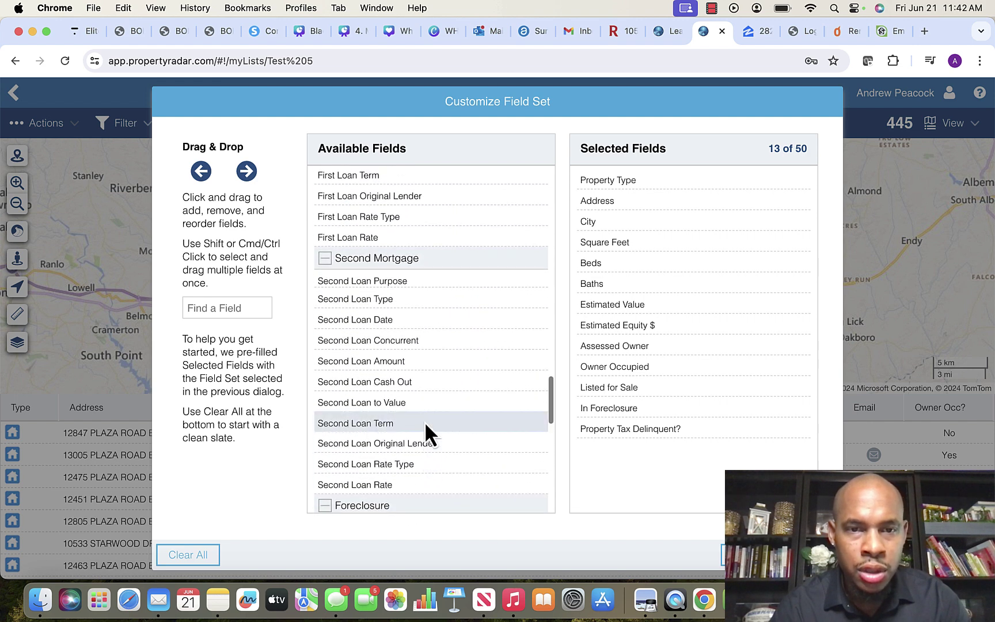
{"action": "scroll", "coordinate": [425, 426], "scroll_direction": "up", "scroll_amount": 6}
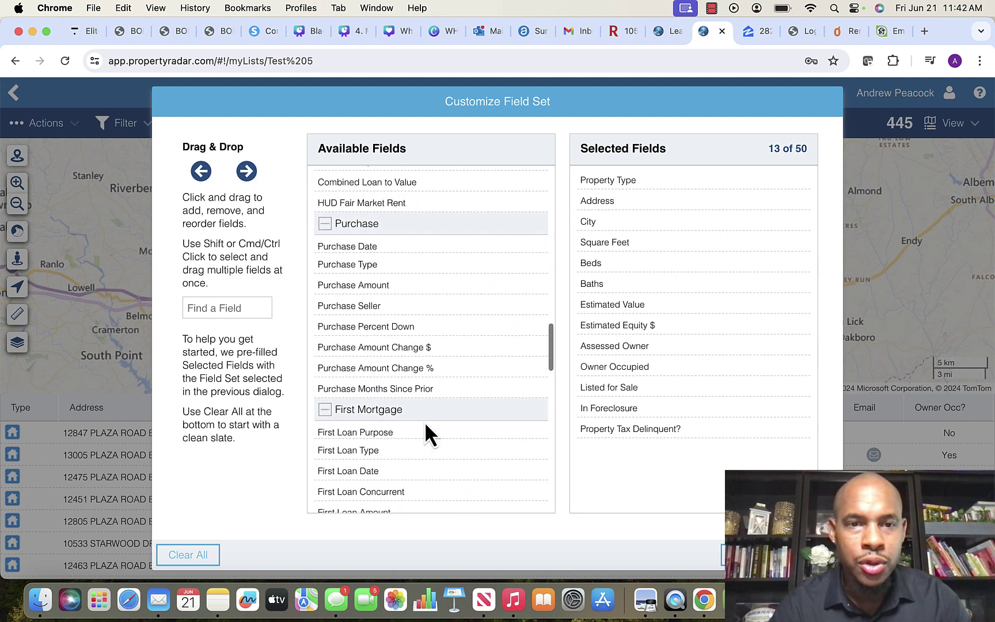
{"action": "scroll", "coordinate": [426, 424], "scroll_direction": "up", "scroll_amount": 5}
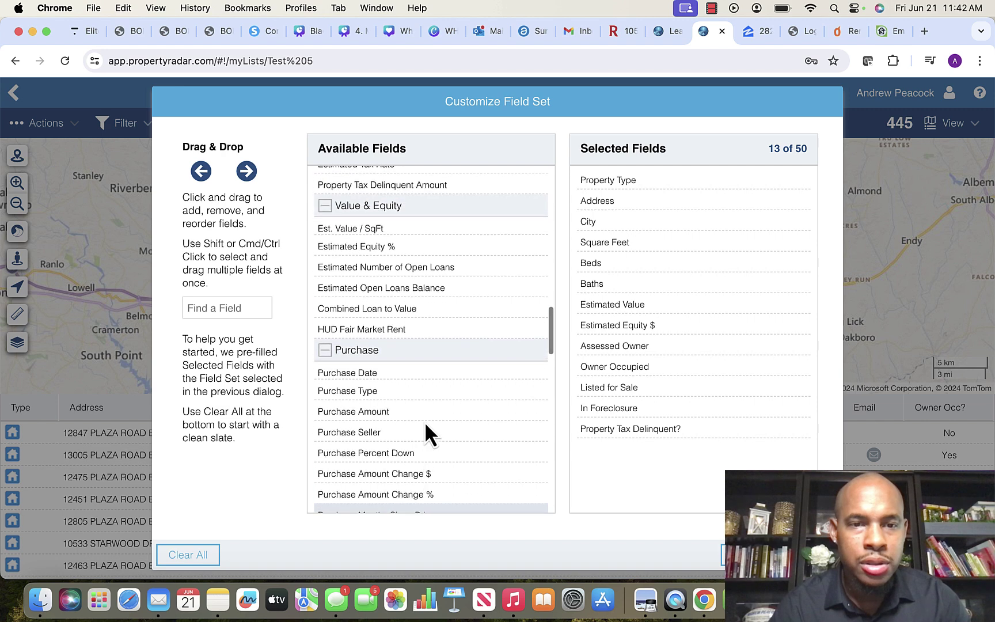
{"action": "scroll", "coordinate": [429, 434], "scroll_direction": "up", "scroll_amount": 6}
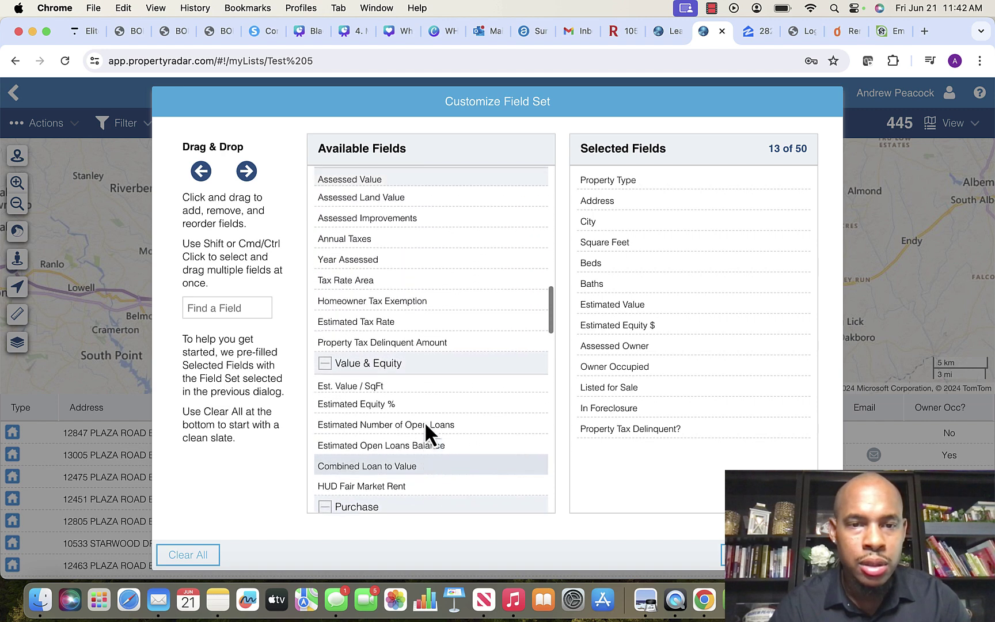
{"action": "scroll", "coordinate": [427, 428], "scroll_direction": "up", "scroll_amount": 1}
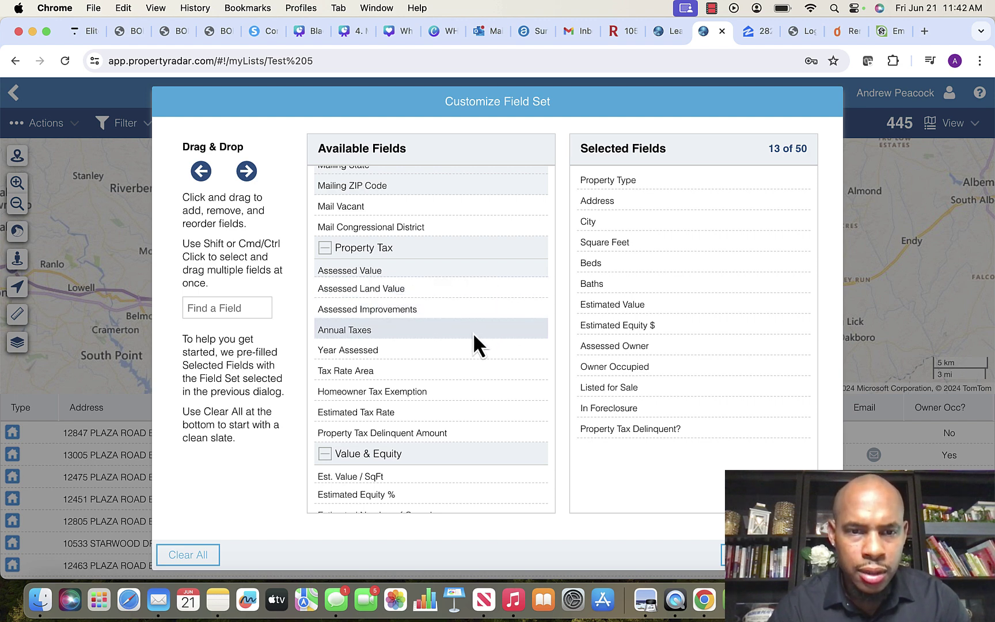
{"action": "scroll", "coordinate": [465, 405], "scroll_direction": "up", "scroll_amount": 15}
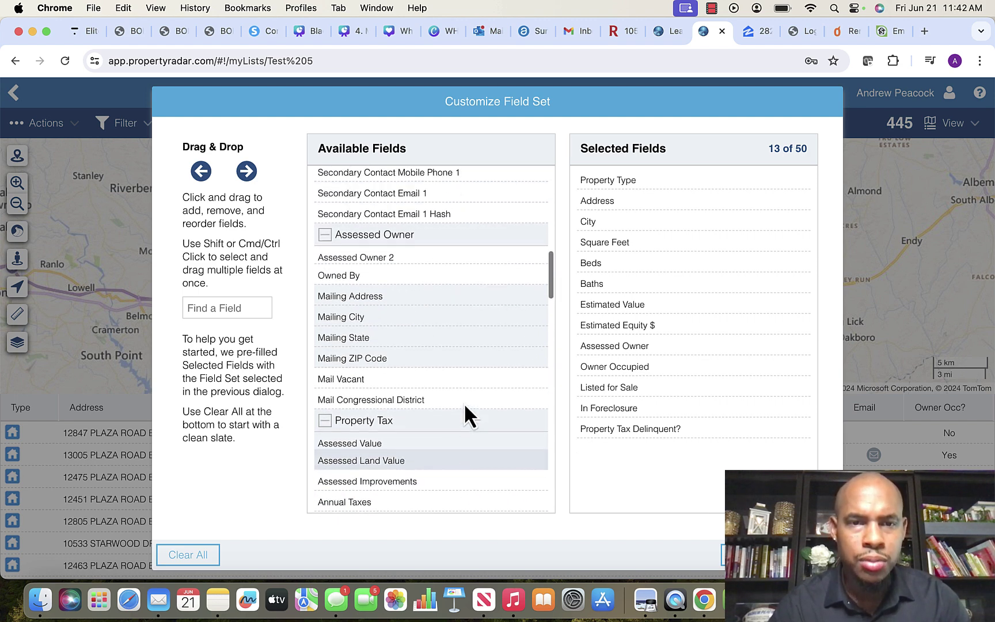
{"action": "scroll", "coordinate": [463, 403], "scroll_direction": "up", "scroll_amount": 15}
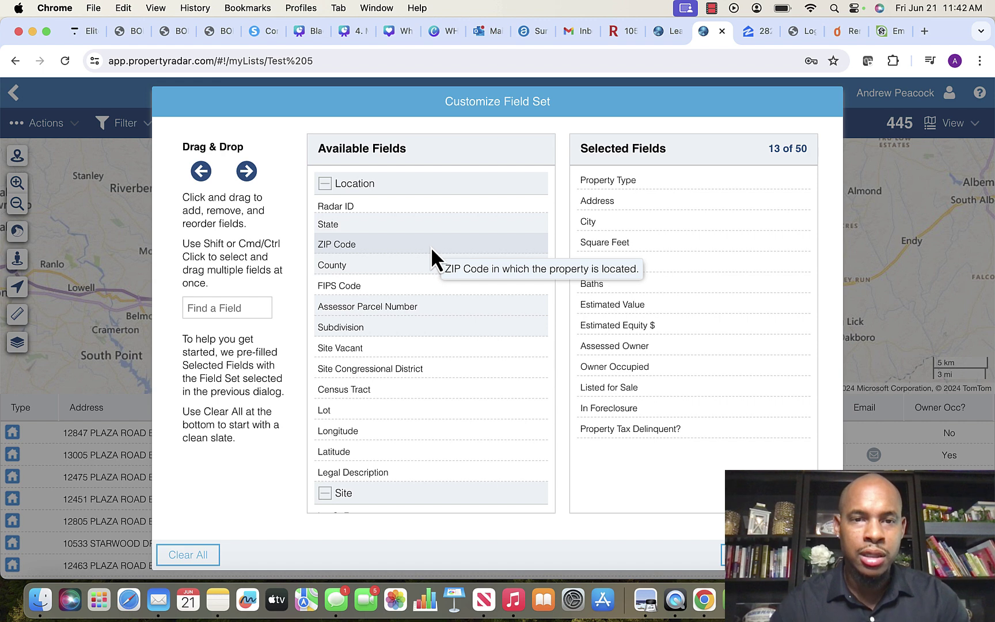
- Add ZIP Code to Selected Fields, bringing the export field count to 29 of 50
{"action": "left_click_drag", "start_coordinate": [442, 251], "coordinate": [652, 459]}
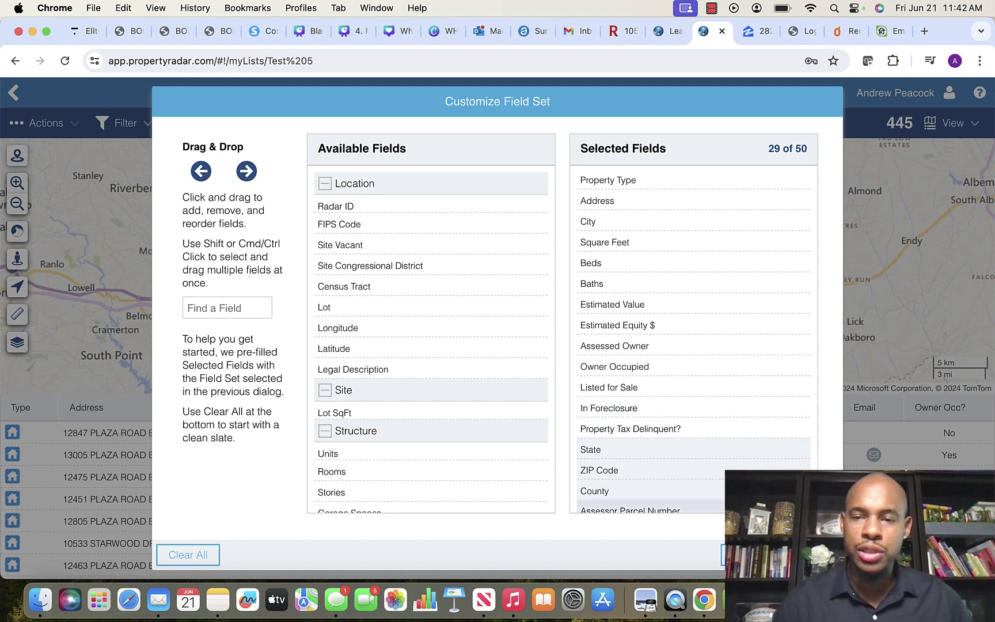
- Save the 29-field selection as a field set named 'Test 5' and confirm its creation
{"action": "left_click", "coordinate": [754, 554]}
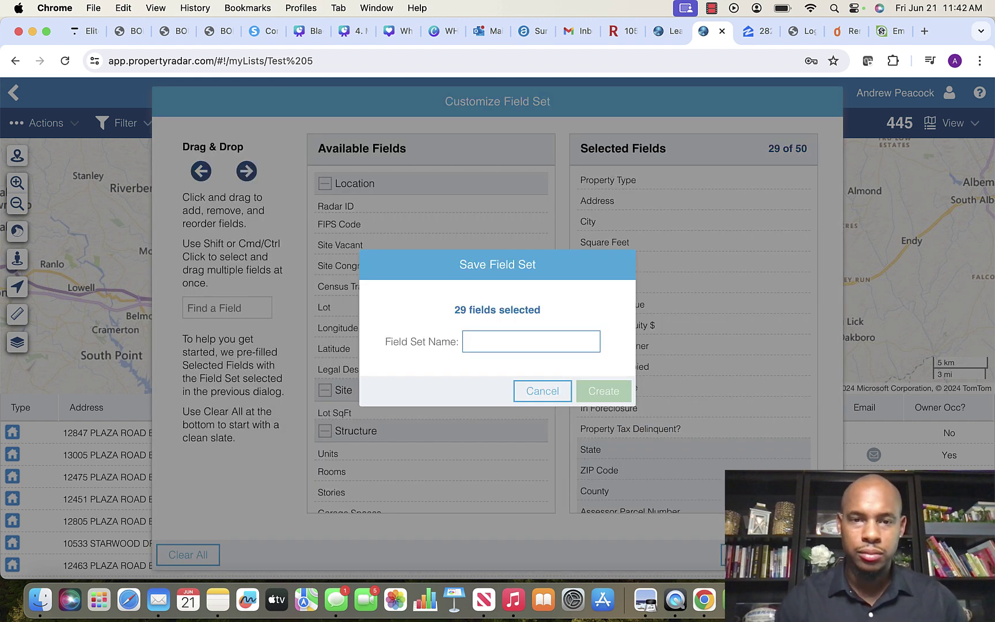
{"action": "type", "text": "Test 5"}
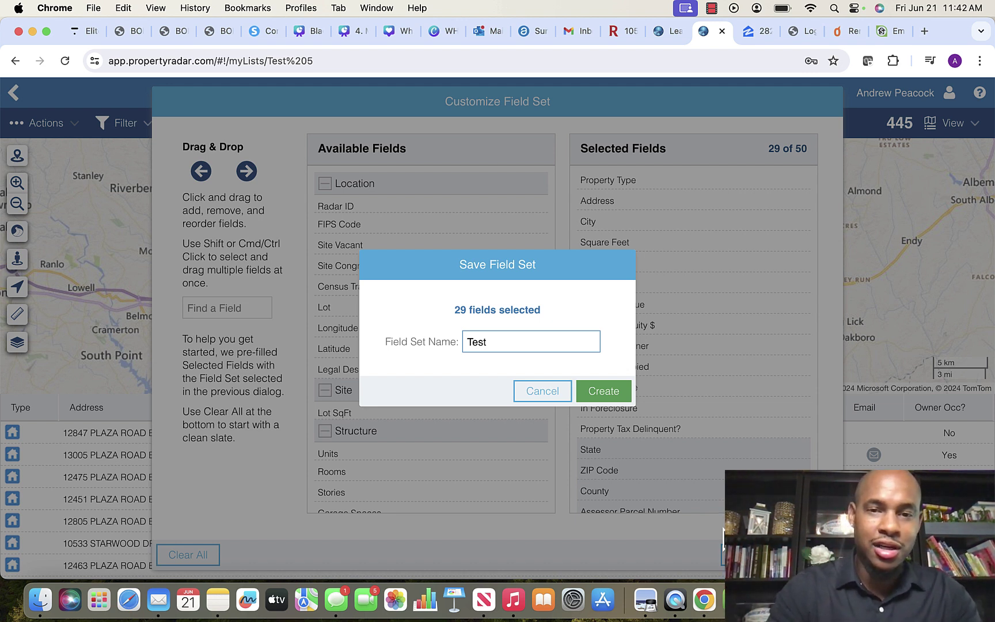
{"action": "left_click", "coordinate": [601, 397]}
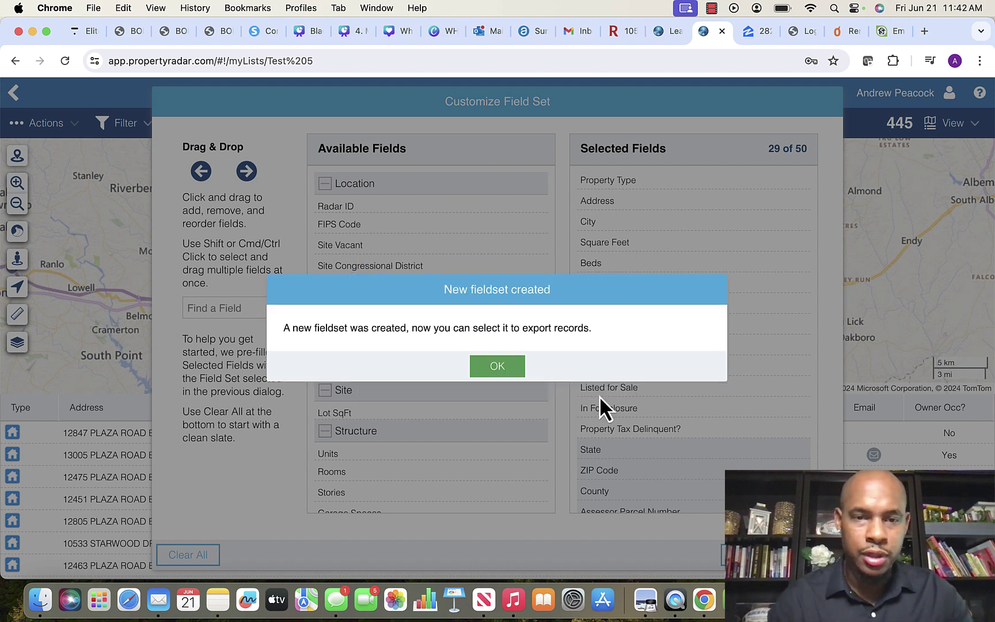
{"action": "left_click", "coordinate": [509, 368]}
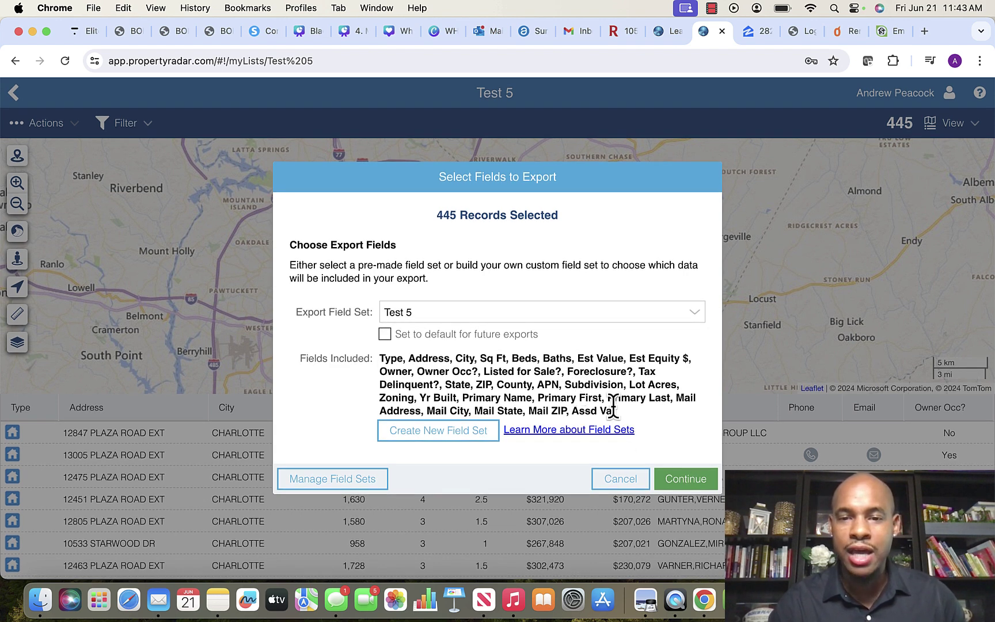
- Continue exporting the 445 records with the Test 5 field set to reach Complete Export
{"action": "left_click", "coordinate": [684, 483]}
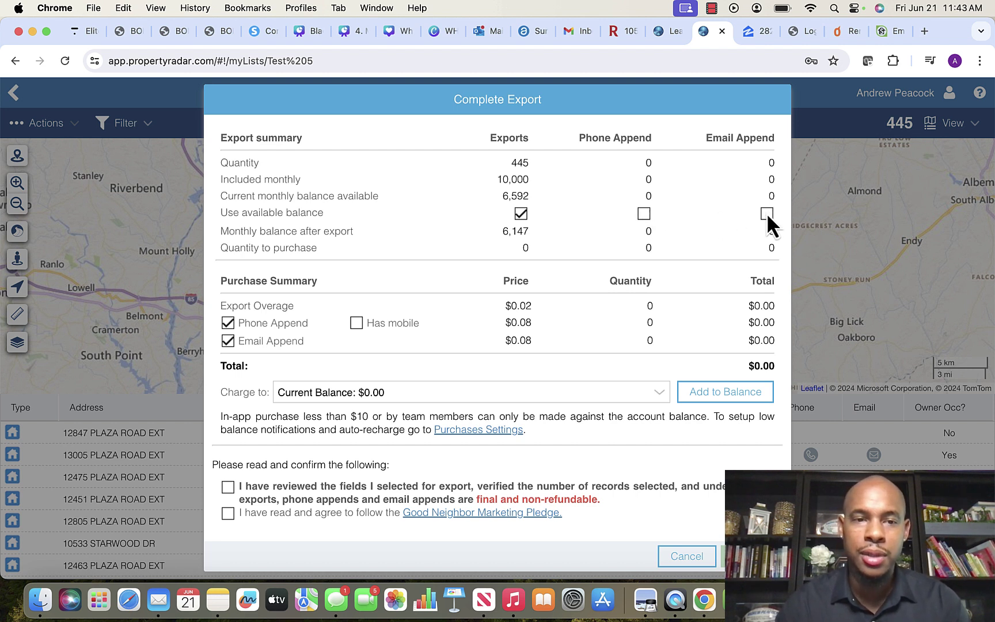
- Turn off phone and email append balance use and complete the 445-record export
{"action": "left_click", "coordinate": [229, 323]}
{"action": "left_click", "coordinate": [228, 341]}
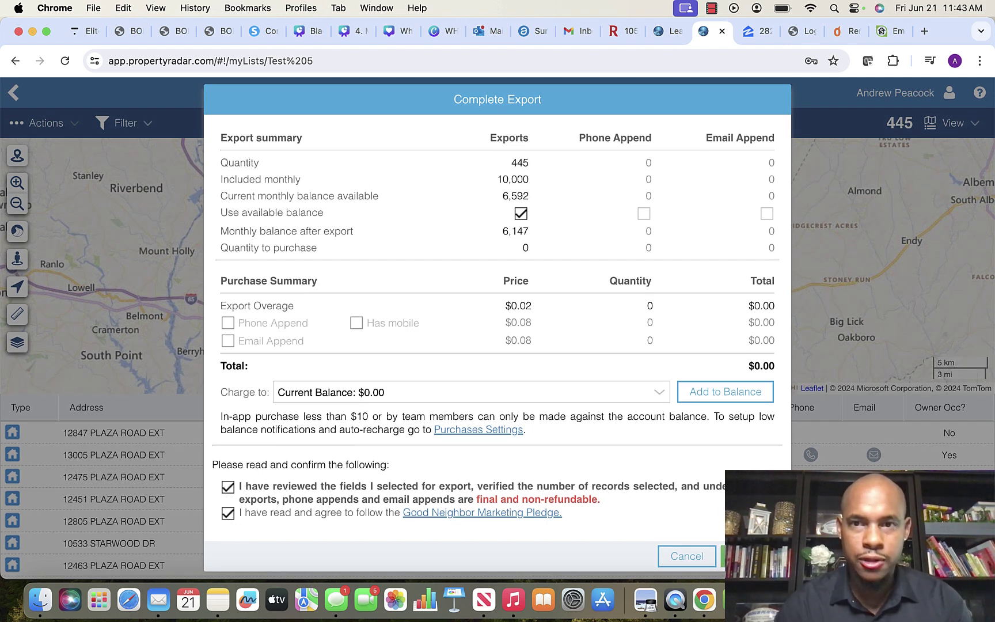
{"action": "left_click", "coordinate": [743, 555]}
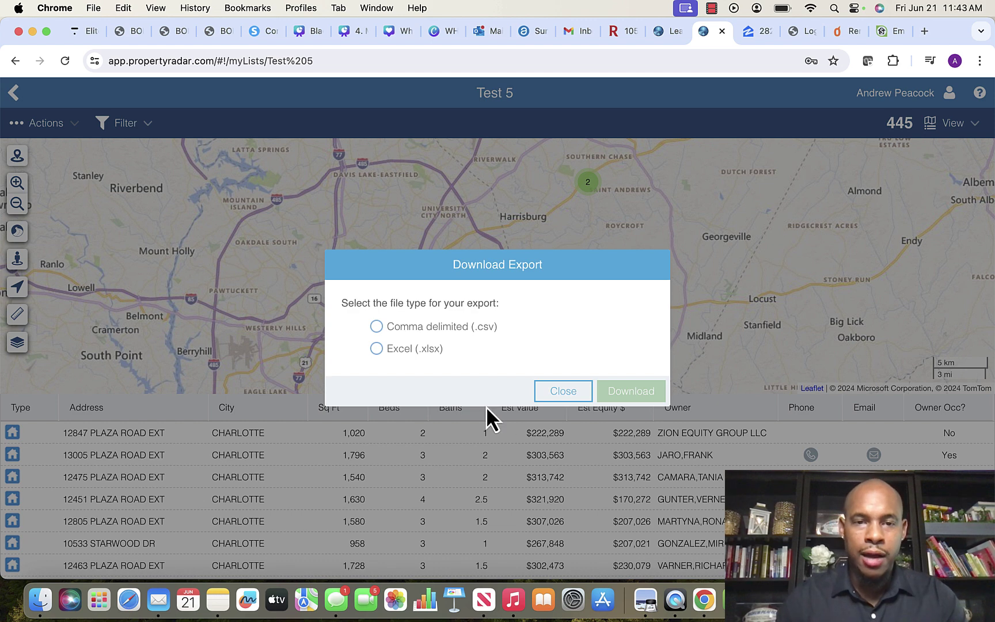
- Download the export as a Comma delimited (.csv) file
{"action": "left_click", "coordinate": [377, 326]}
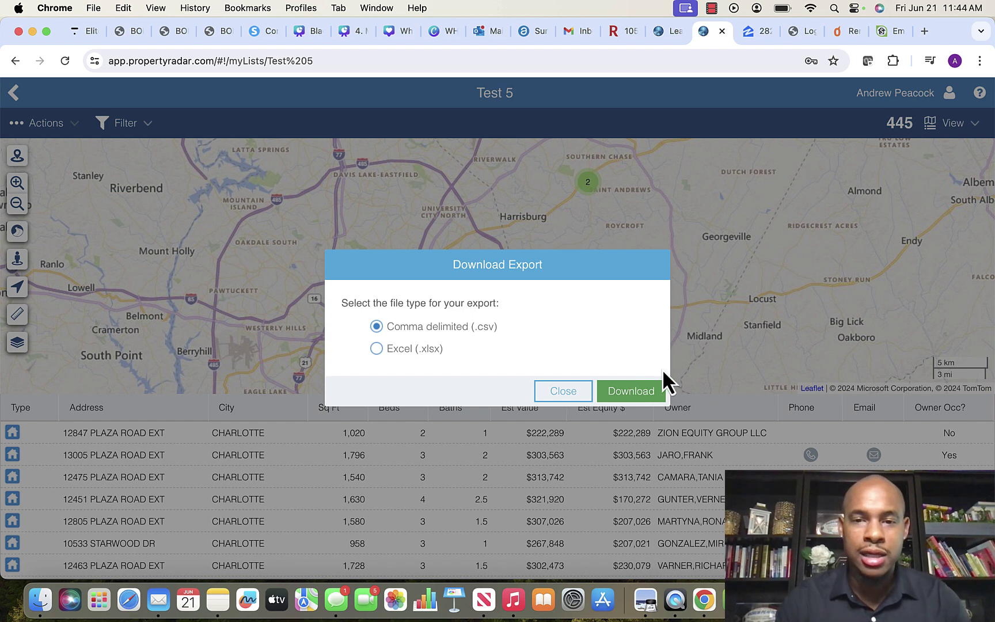
{"action": "left_click", "coordinate": [636, 398]}
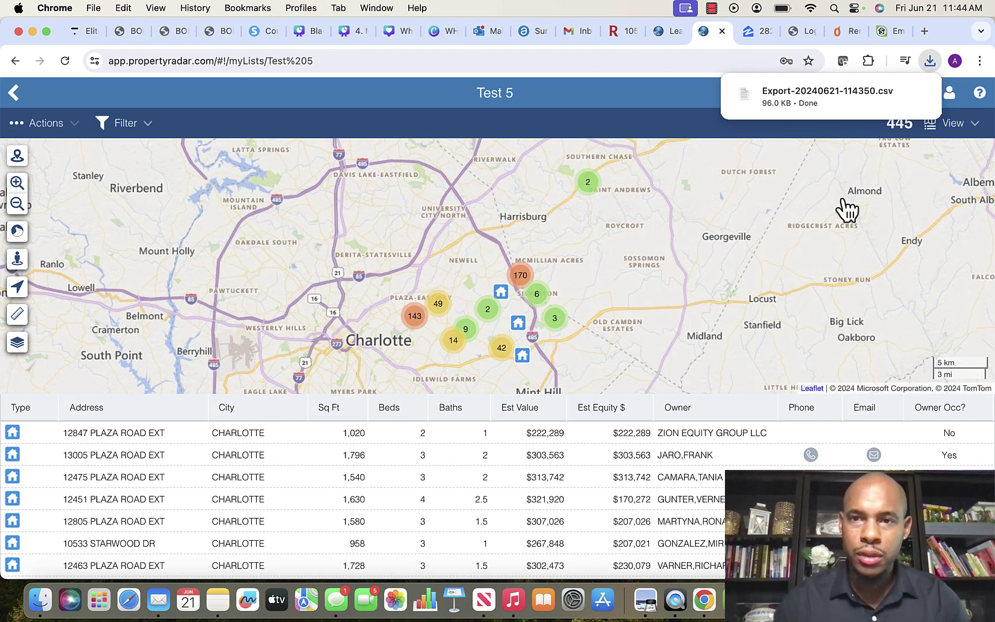
- Check Chrome's downloads for Export-20240621-114350.csv at 96.0 KB
{"action": "mouse_move", "coordinate": [825, 99]}
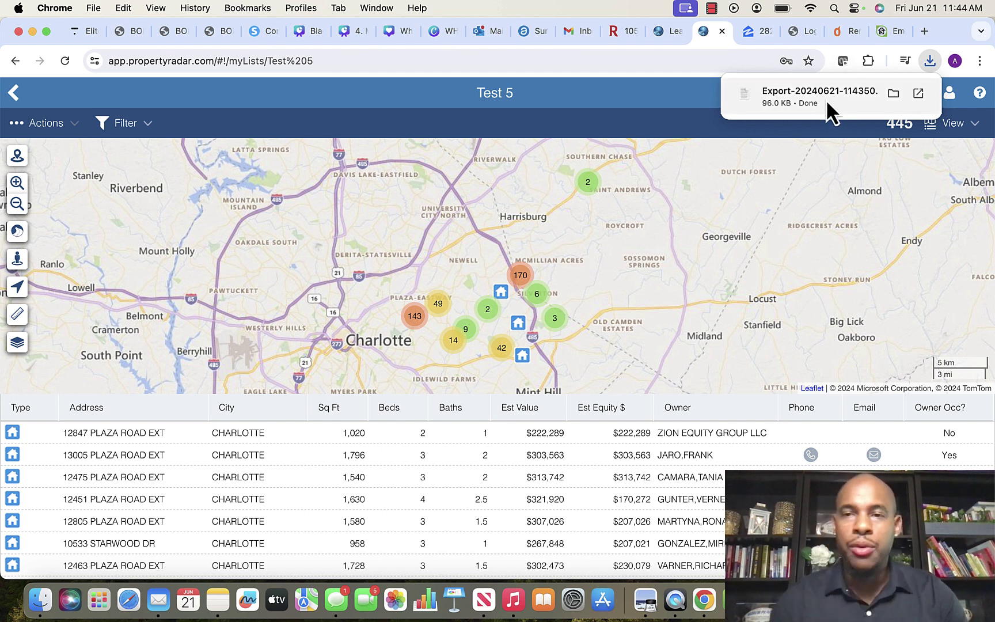